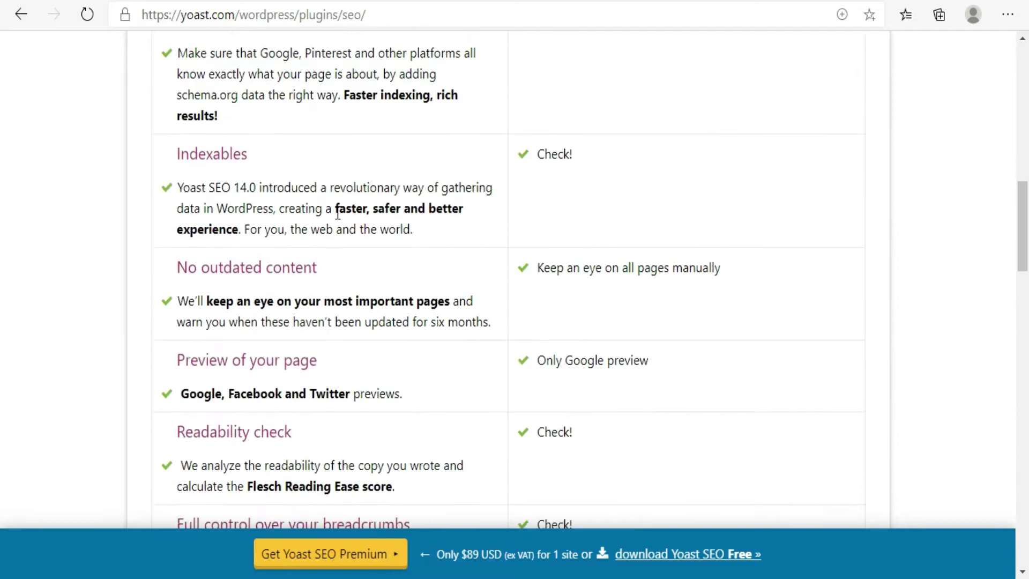
# Review the feature comparison between Yoast SEO Premium and the free version on the Yoast plugin page
pyautogui.scroll(-1, 338, 217)
pyautogui.scroll(-13, 336, 217)
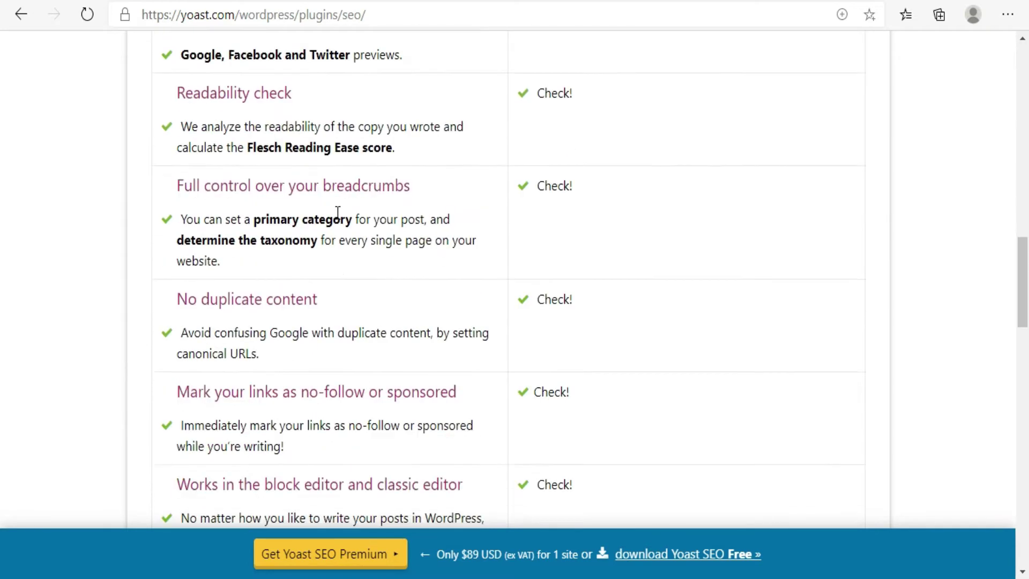
pyautogui.scroll(-3, 336, 213)
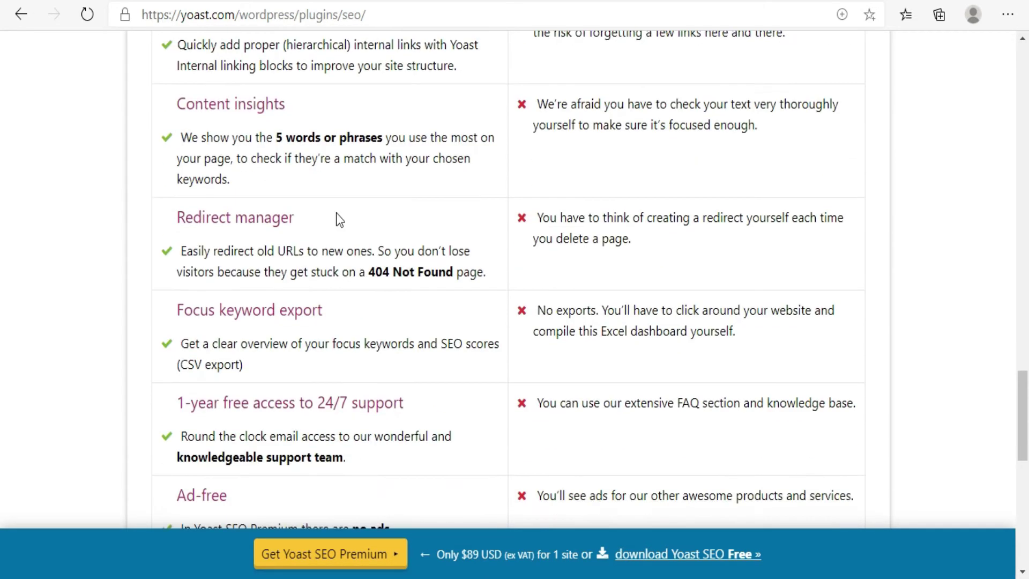
pyautogui.scroll(20, 336, 213)
pyautogui.scroll(8, 336, 213)
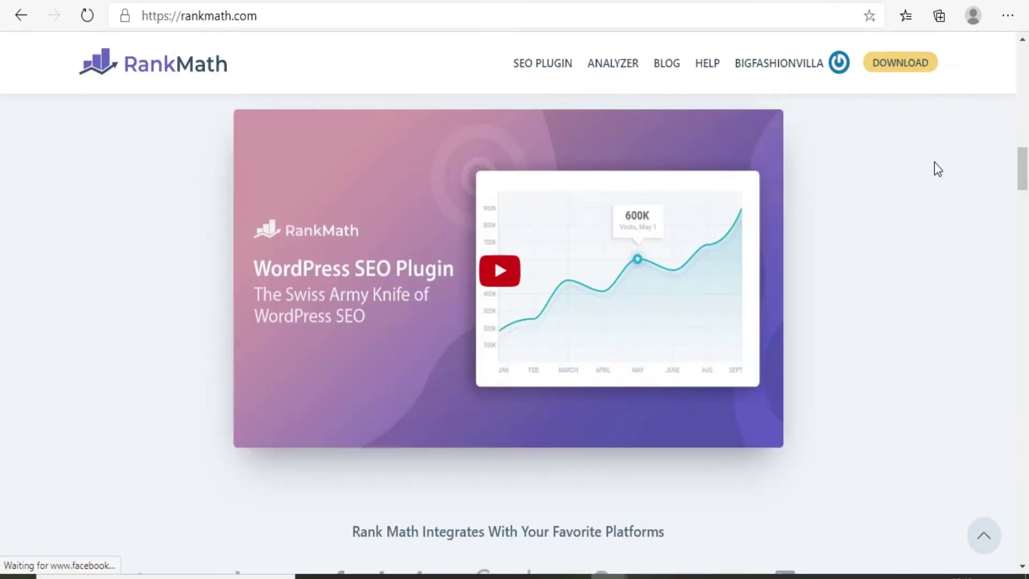
# Look over the Rank Math homepage, including its module screenshot and introduction video area
pyautogui.scroll(-5, 937, 166)
pyautogui.scroll(6, 935, 162)
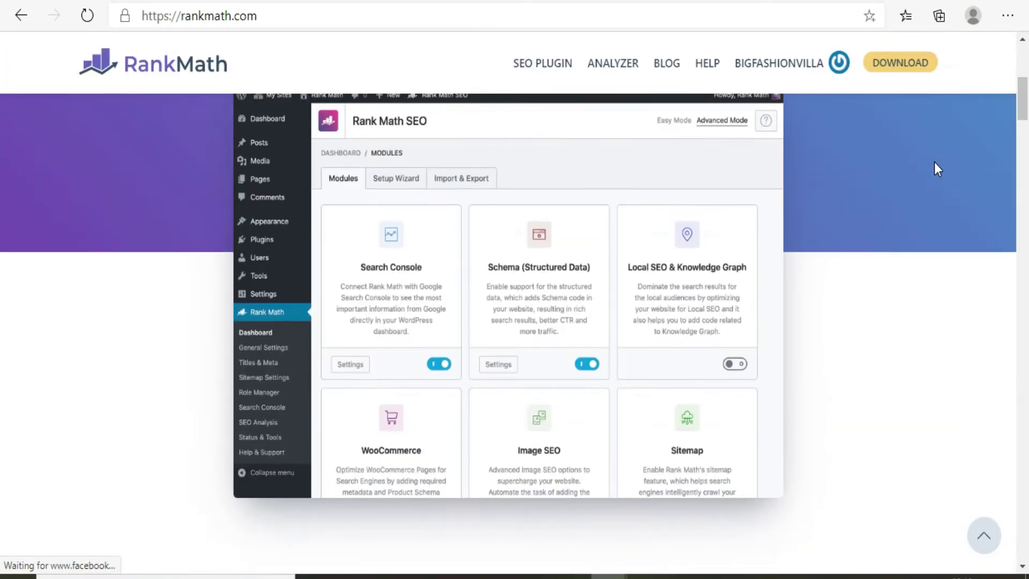
pyautogui.scroll(-1, 935, 162)
pyautogui.scroll(-1, 933, 162)
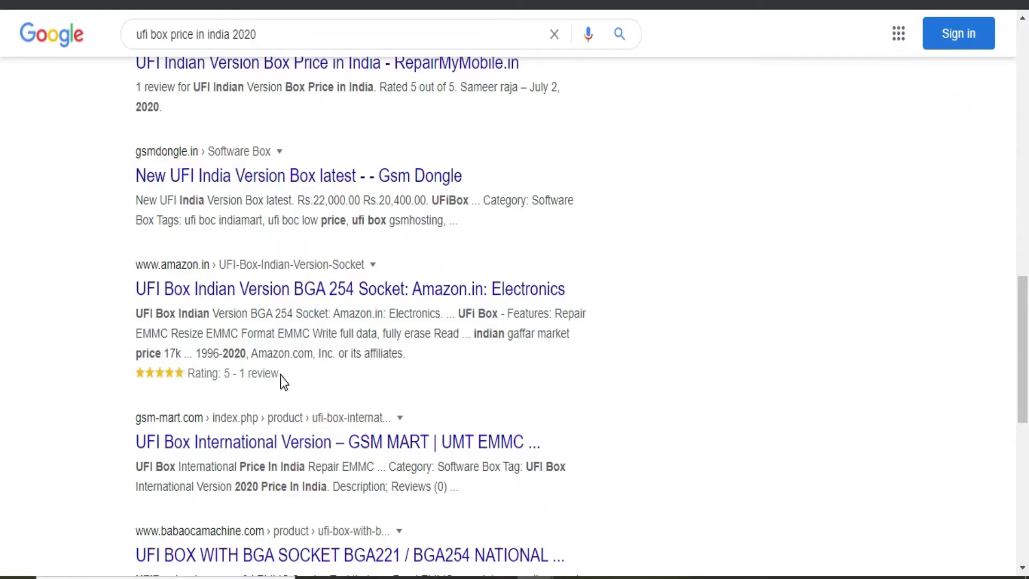
# Highlight the review rating under the Amazon.in UFI Box result in the Google search results, and clear the highlight
pyautogui.moveTo(281, 375); pyautogui.dragTo(142, 375)
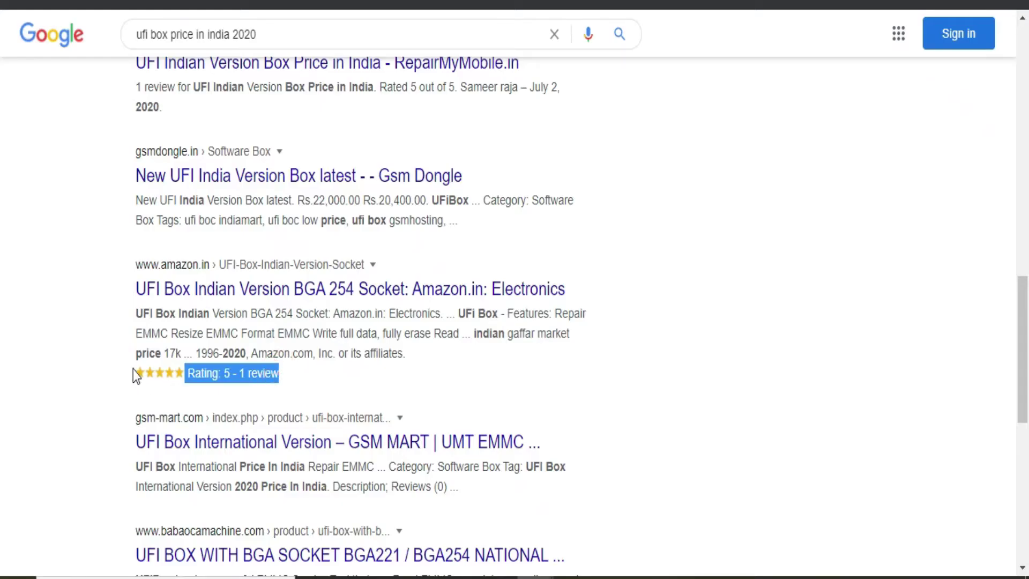
pyautogui.click(150, 335)
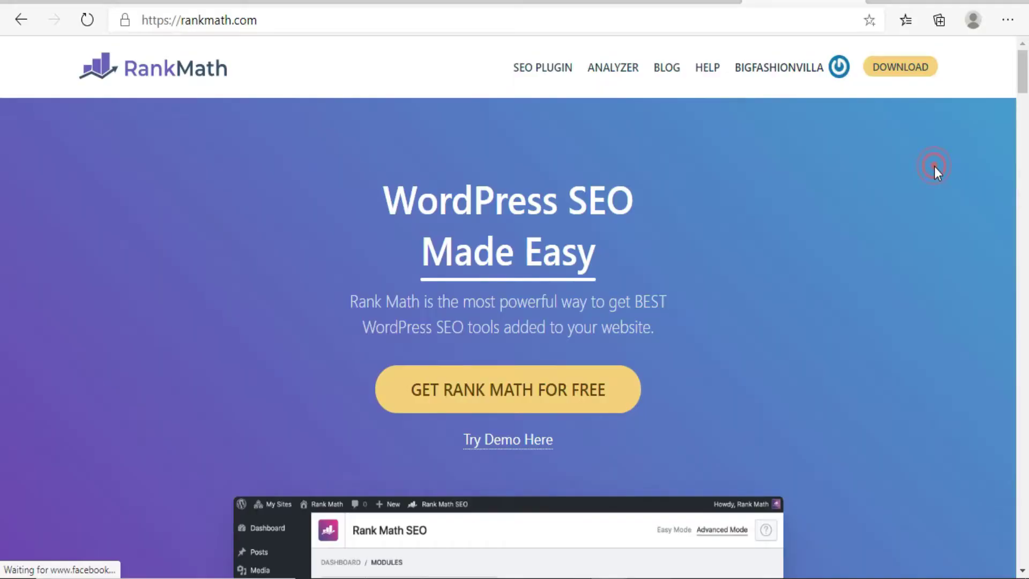
# Read through the Rank Math homepage down to the "What is Rank Math?" section
pyautogui.scroll(-8, 934, 167)
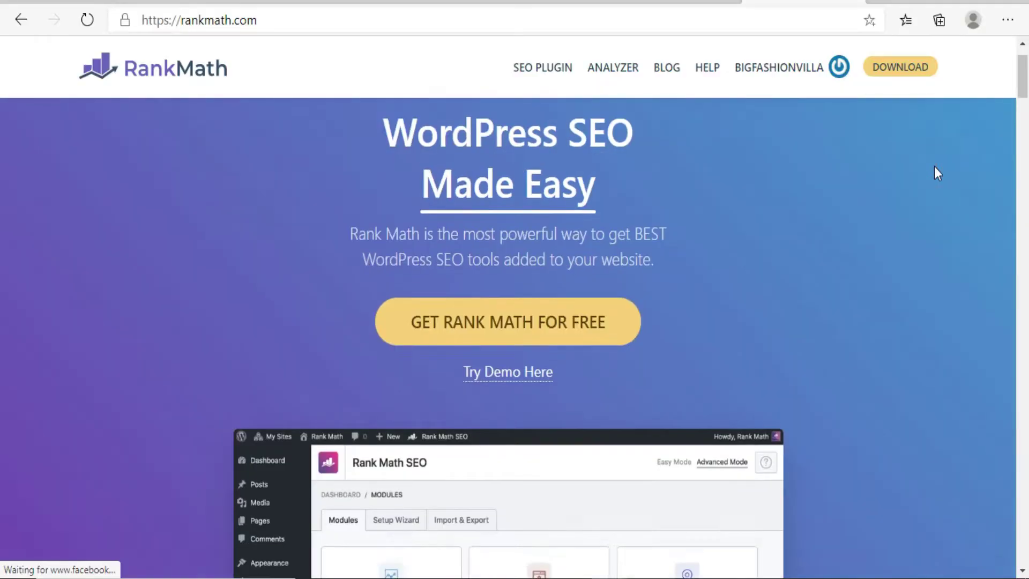
pyautogui.scroll(-7, 937, 173)
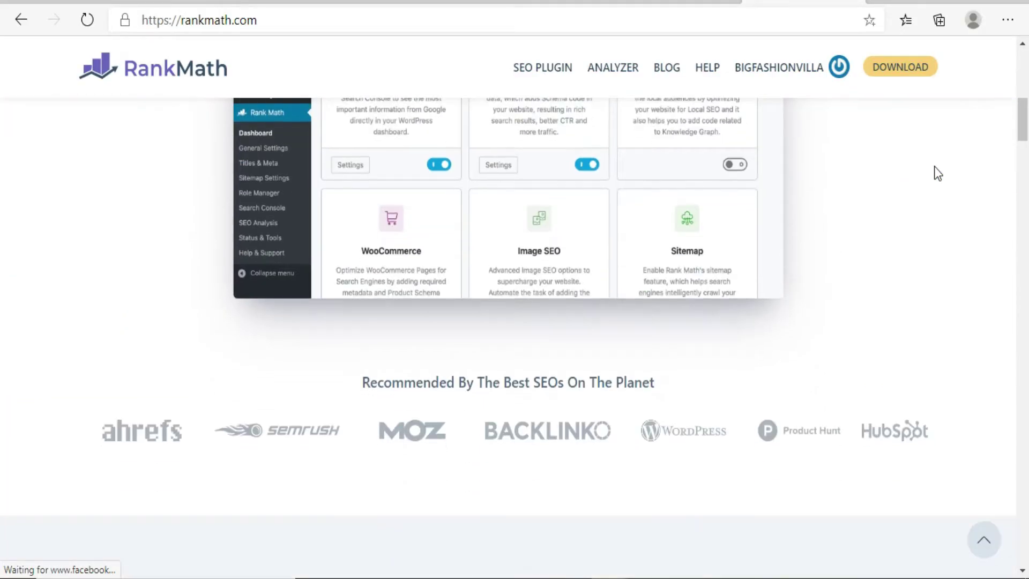
pyautogui.scroll(-4, 934, 167)
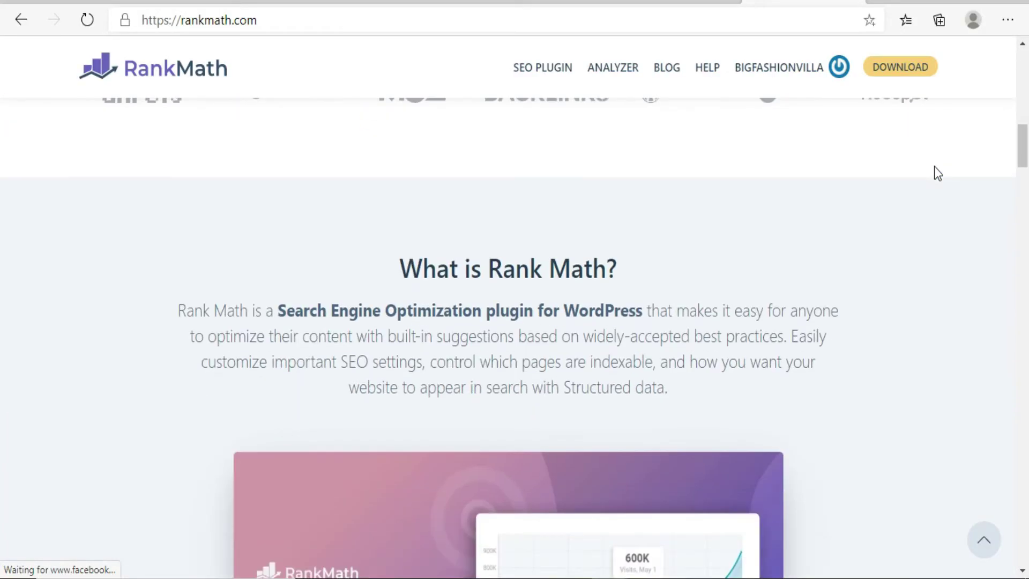
pyautogui.scroll(-5, 934, 166)
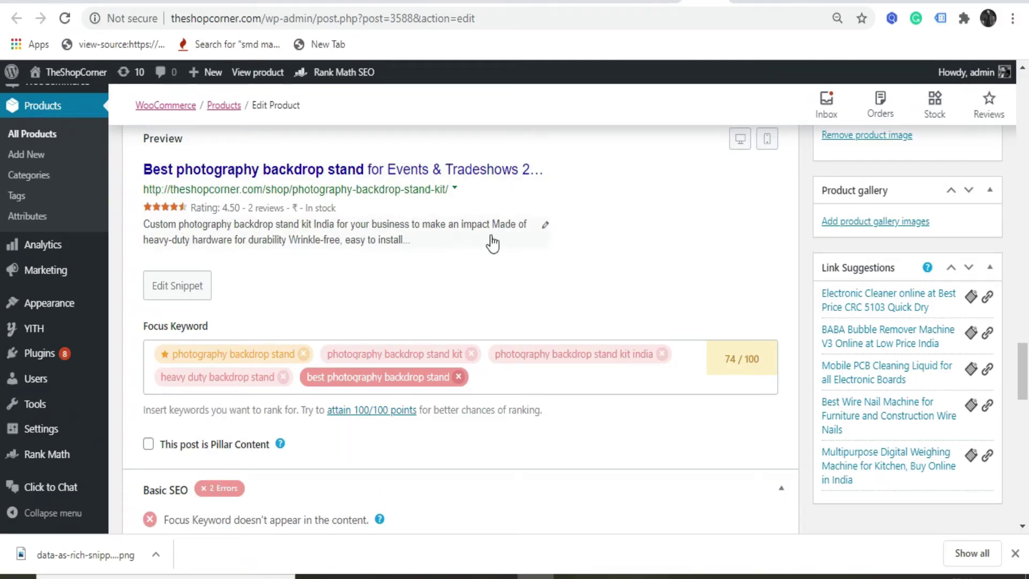
# Compare the SEO analysis of each focus keyword for the photography backdrop stand product
pyautogui.click(197, 376)
pyautogui.click(213, 353)
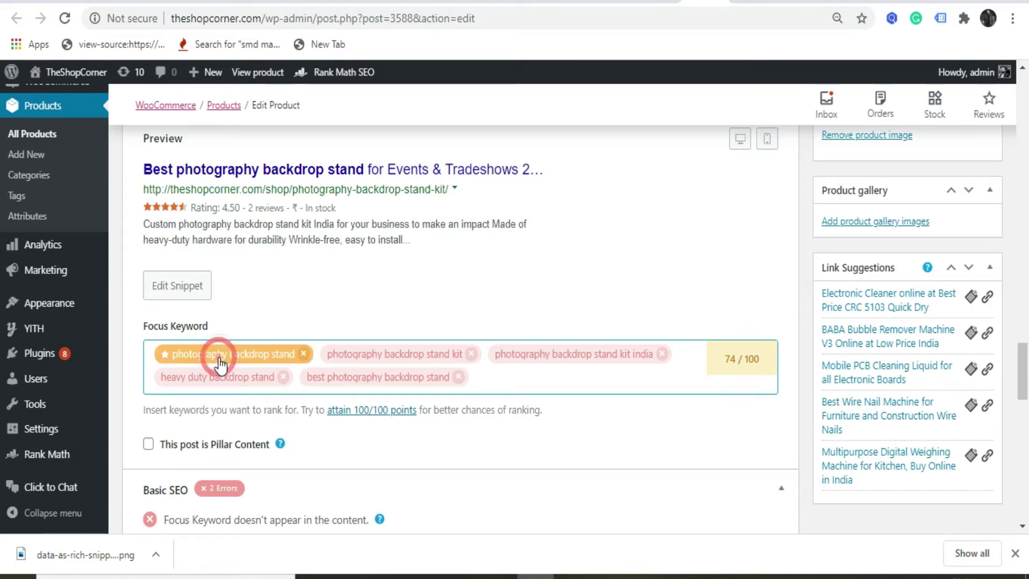
pyautogui.click(371, 358)
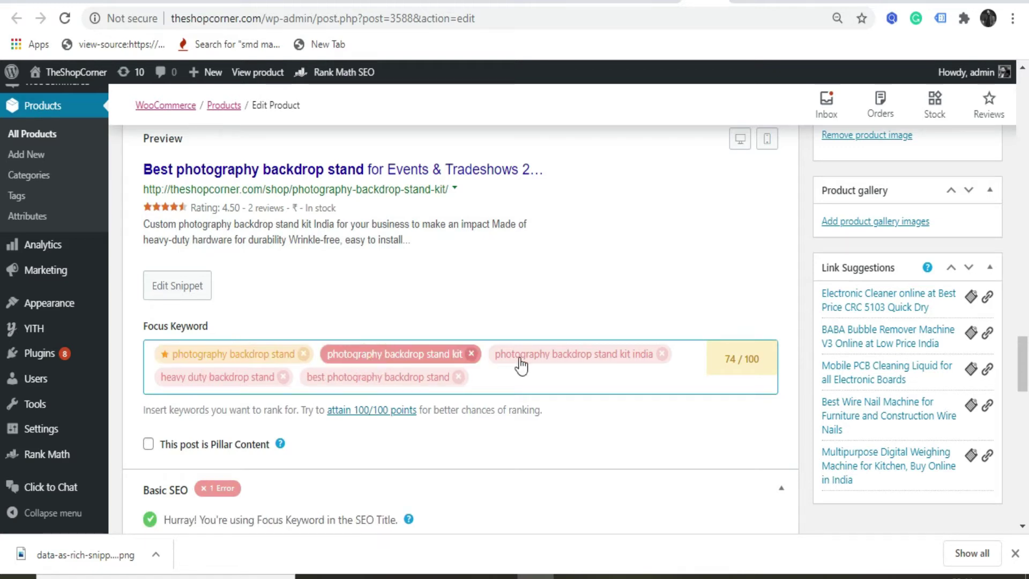
pyautogui.click(545, 358)
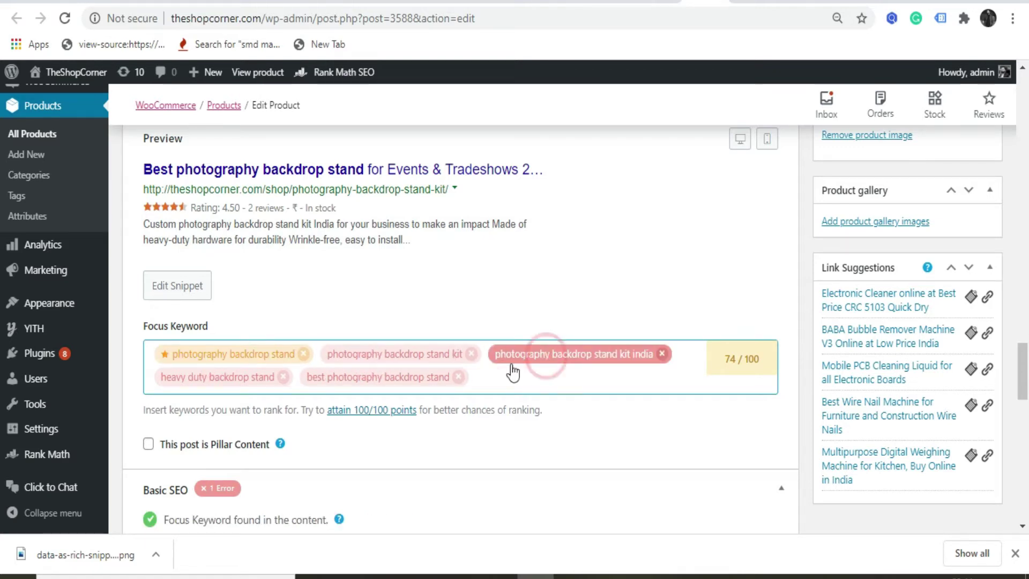
pyautogui.click(357, 378)
pyautogui.click(249, 381)
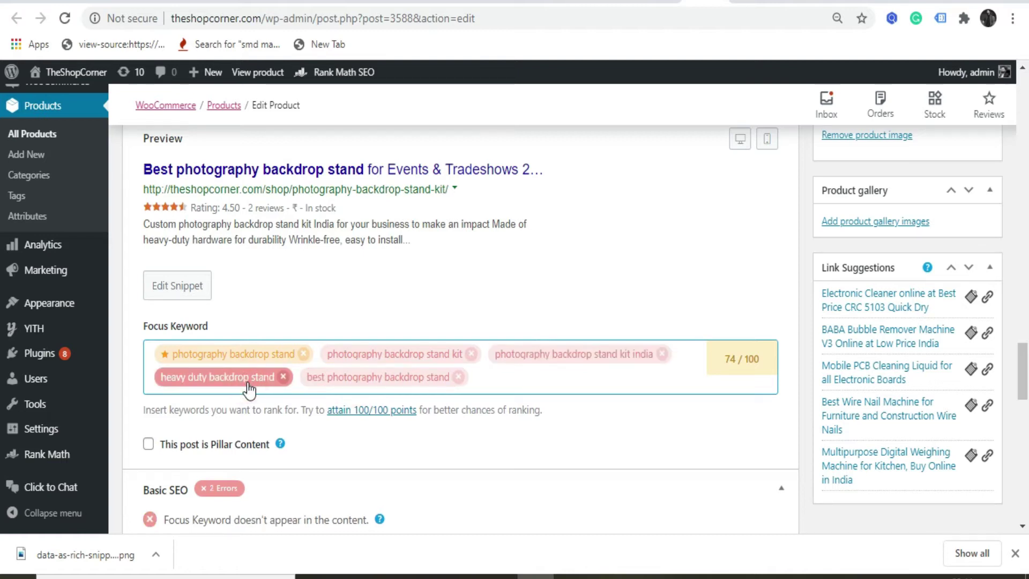
pyautogui.click(682, 298)
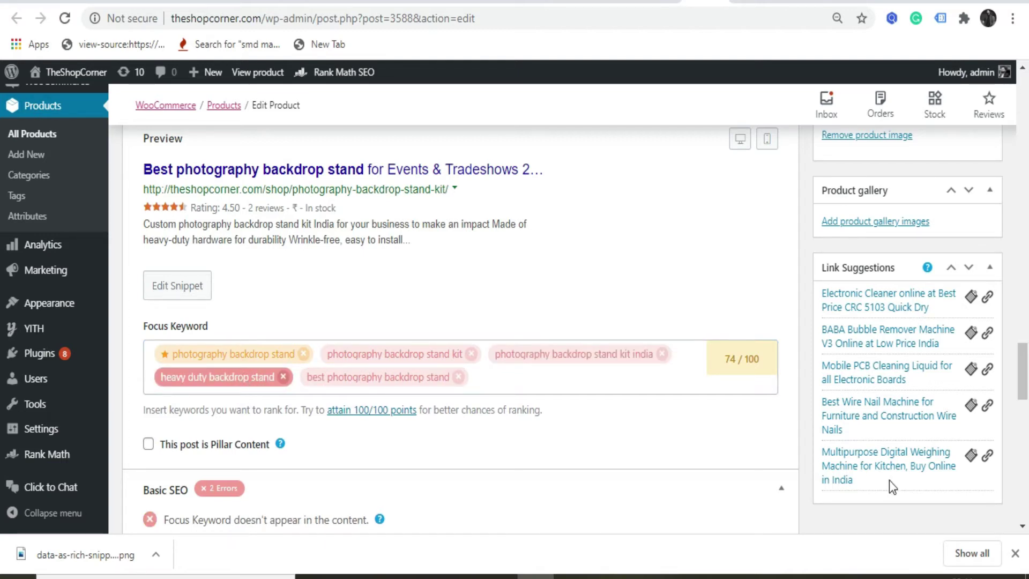
# Close the downloads bar and open the product's search snippet for editing to review its title, permalink and description
pyautogui.click(1014, 553)
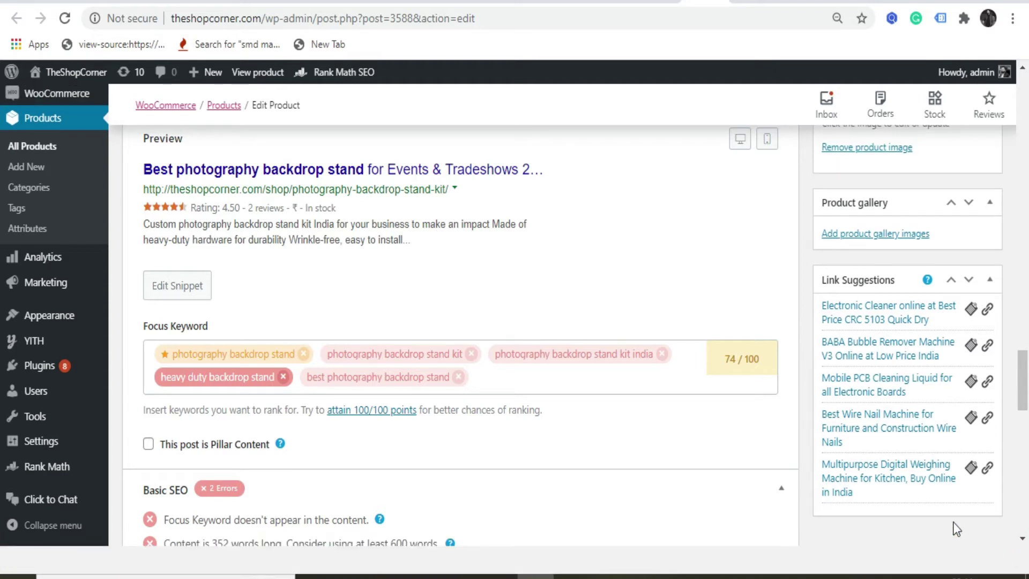
pyautogui.click(341, 174)
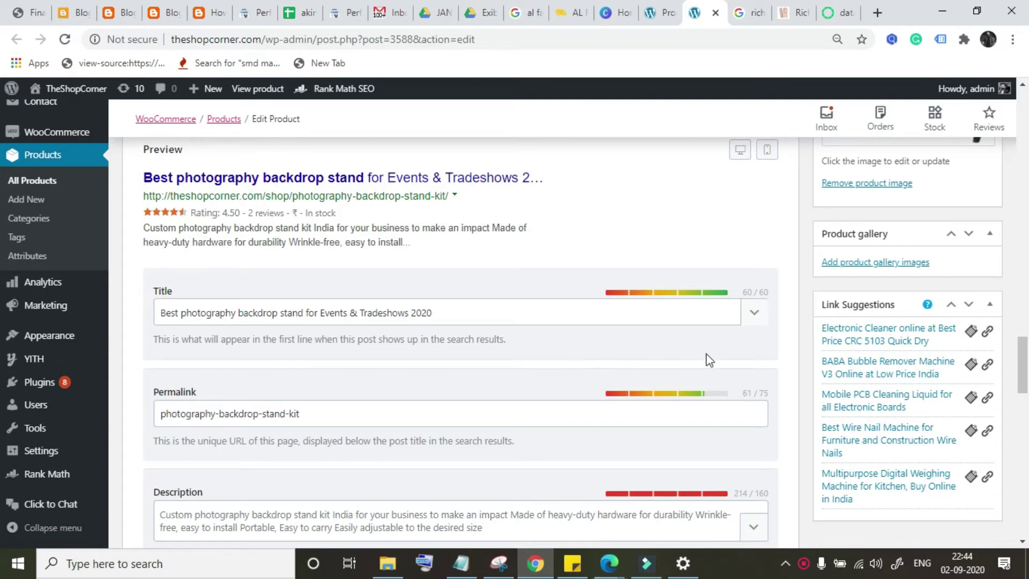
pyautogui.scroll(-6, 786, 358)
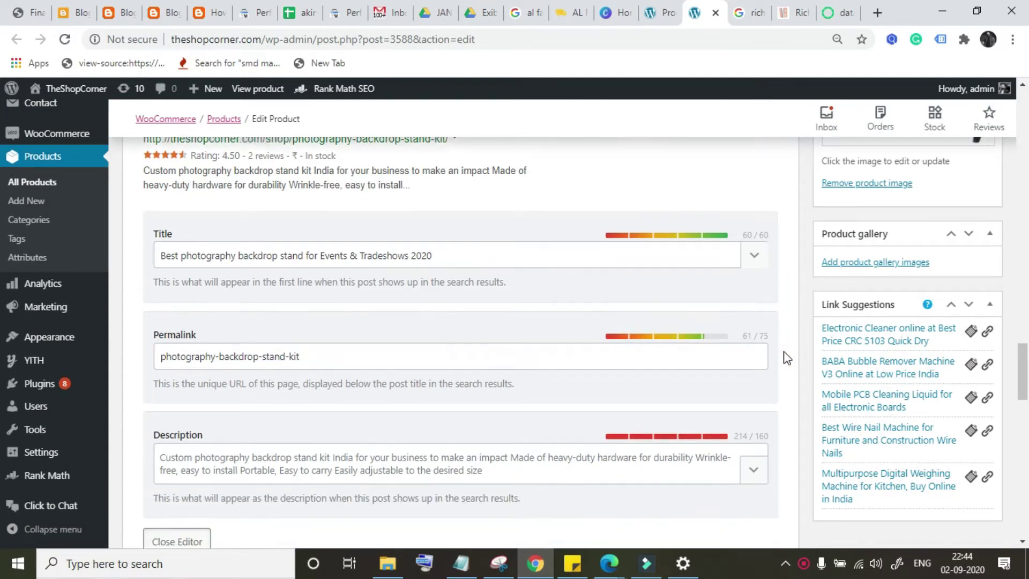
pyautogui.scroll(-2, 786, 358)
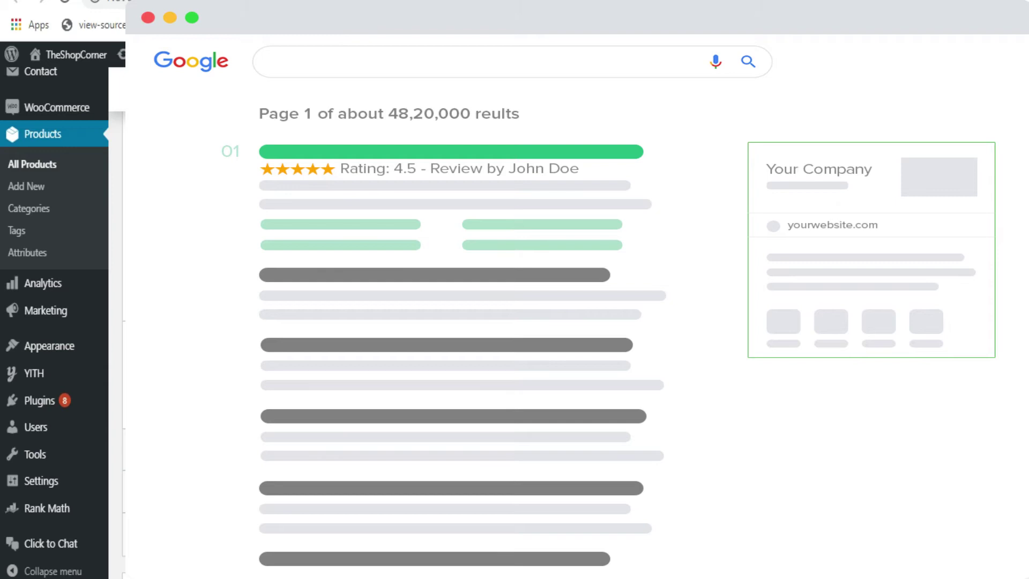
# Delete the Yoast SEO plugin from the bigfashionvilla site and dismiss the Jetpack setup notice
pyautogui.click(245, 196)
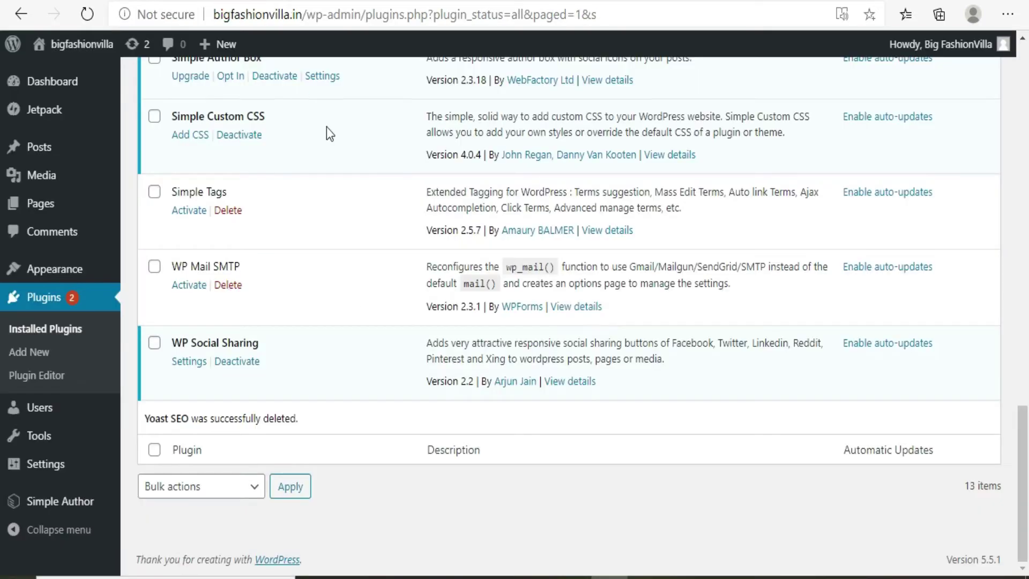
pyautogui.scroll(15, 2, 123)
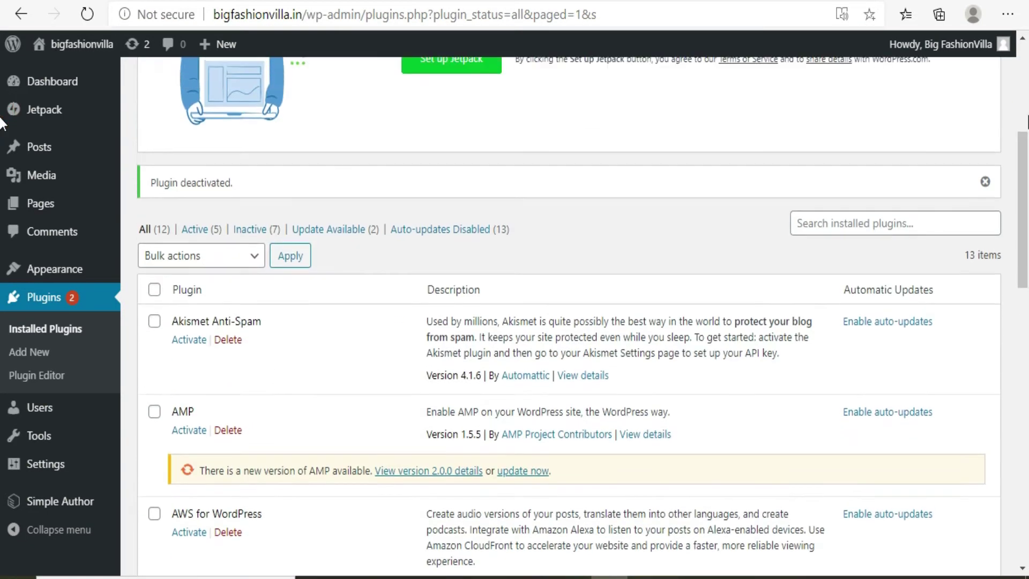
pyautogui.scroll(5, 2, 124)
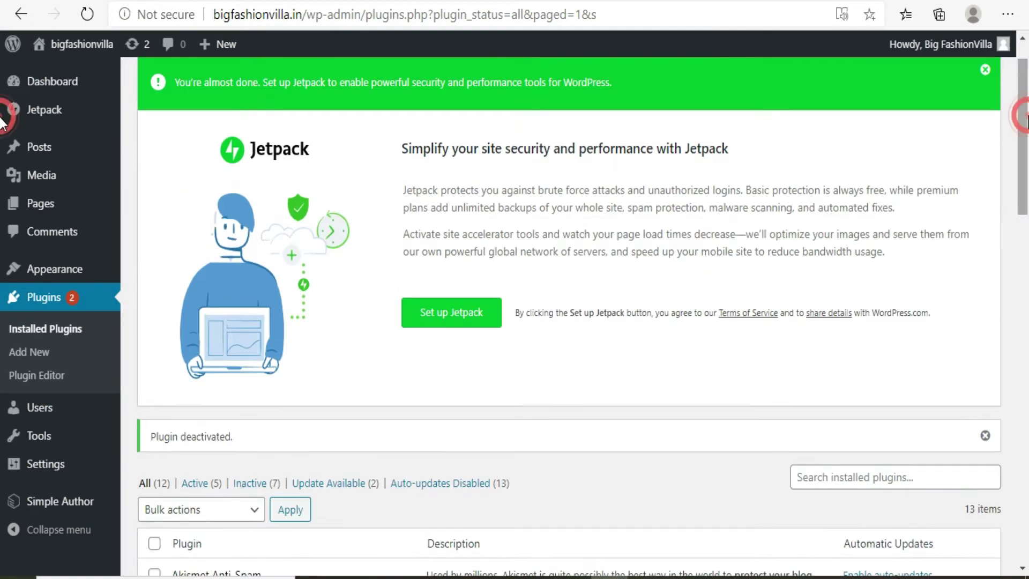
pyautogui.click(985, 71)
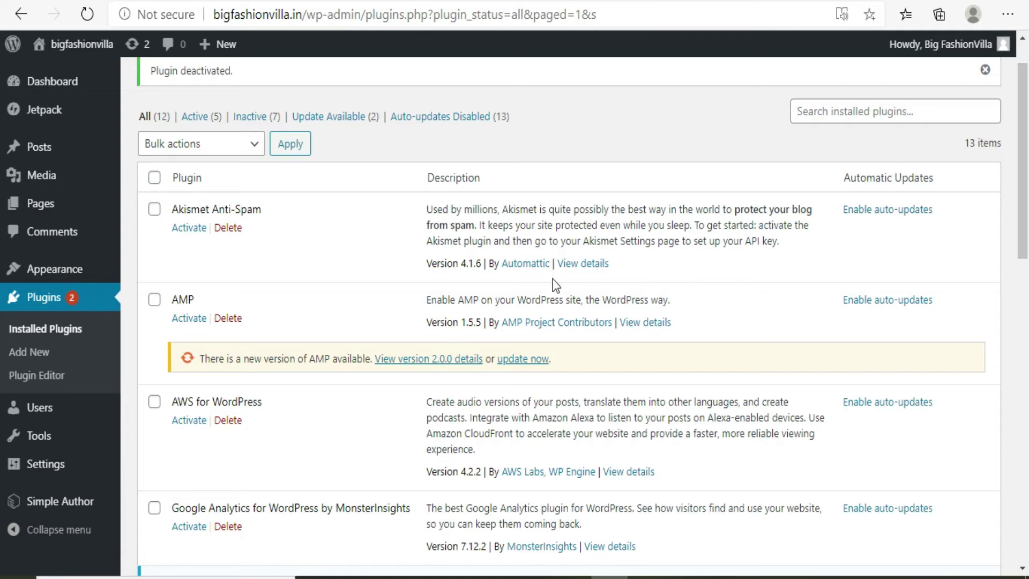
# Search the new plugins for "rankmath", and install and activate WordPress SEO Plugin – Rank Math
pyautogui.click(24, 354)
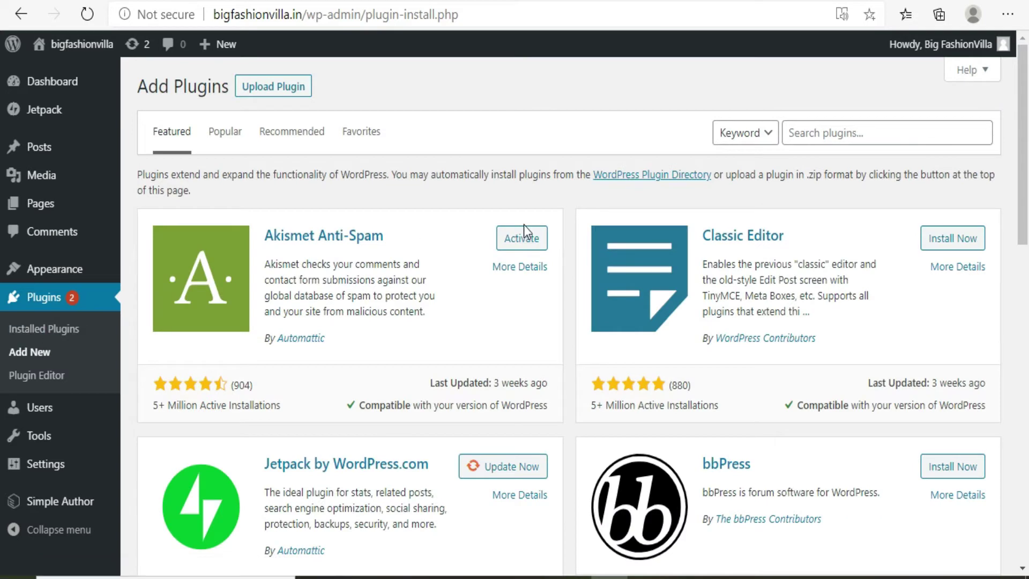
pyautogui.click(795, 130)
pyautogui.write('rankmath')
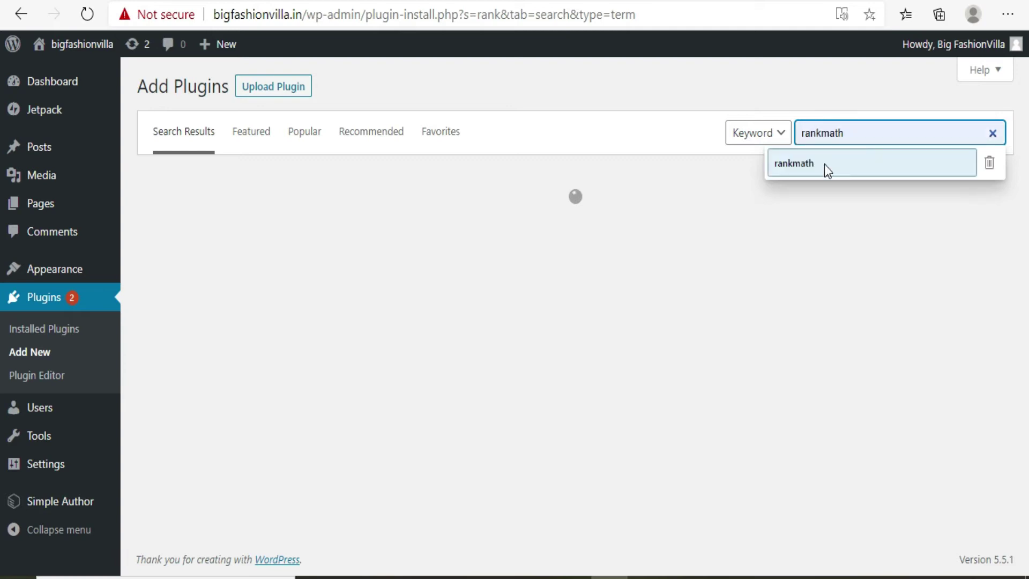
pyautogui.click(824, 164)
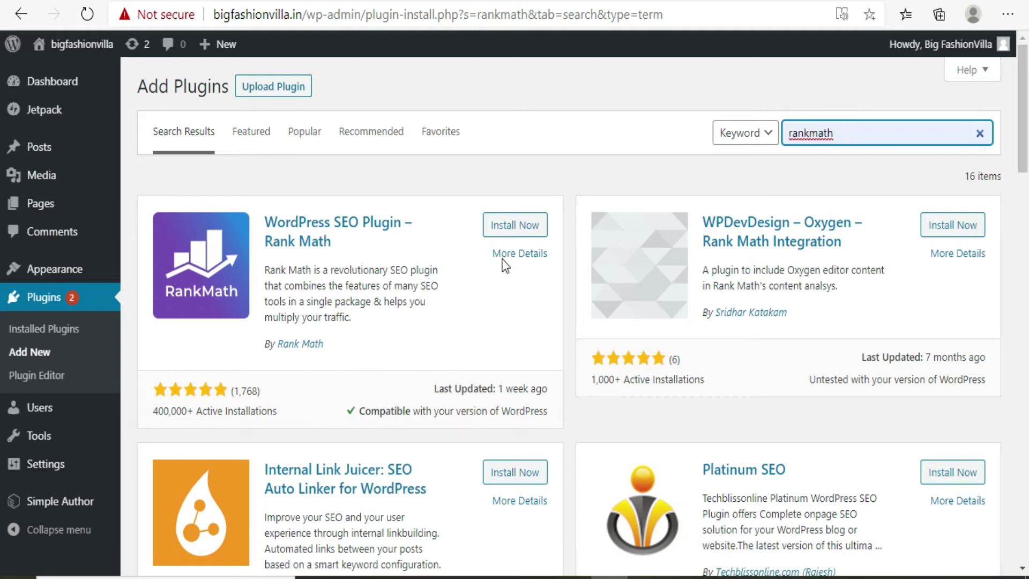
pyautogui.click(509, 231)
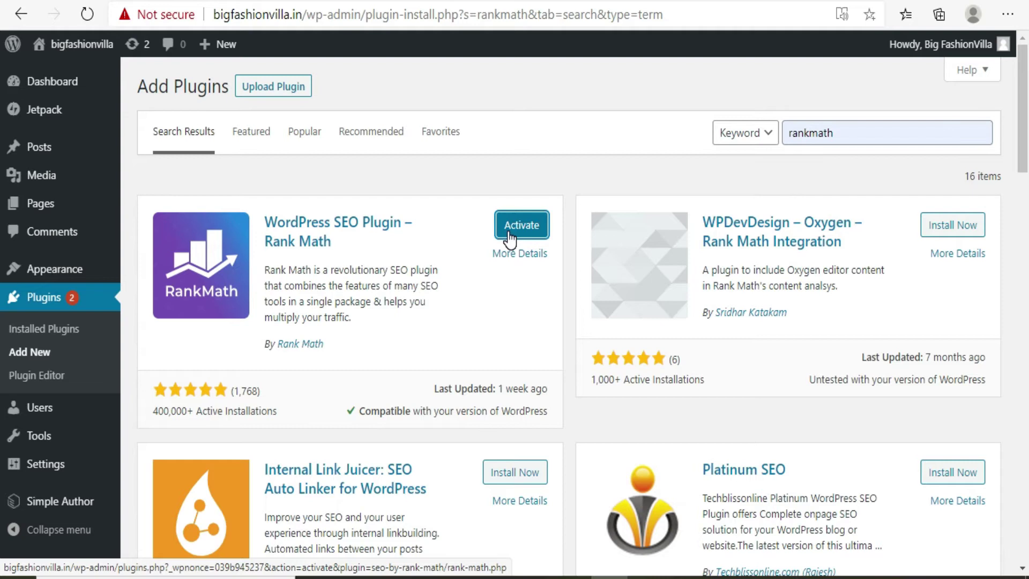
pyautogui.click(509, 235)
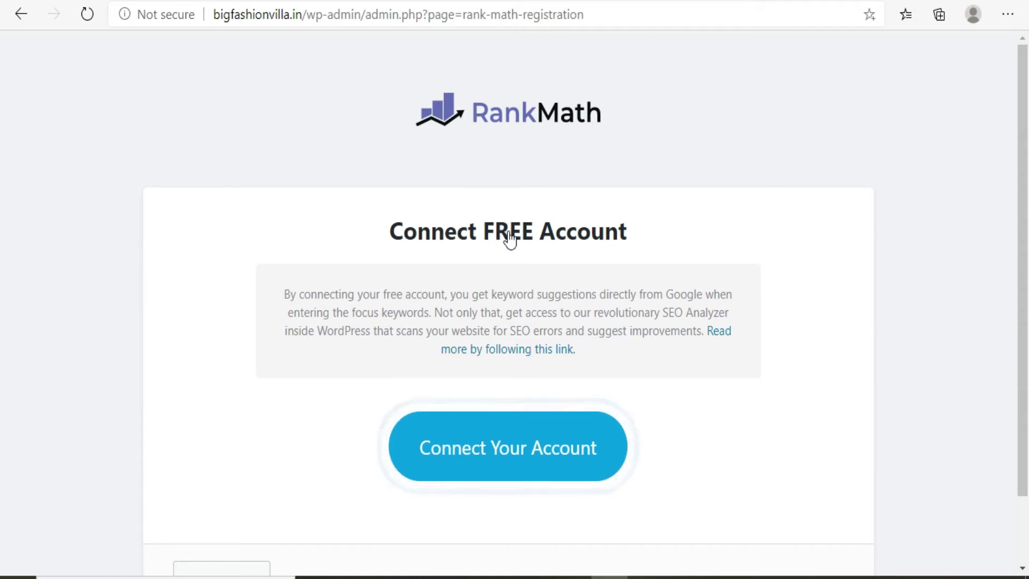
# Connect the free Rank Math account and approve activation for the bigfashionvilla.in site
pyautogui.click(505, 464)
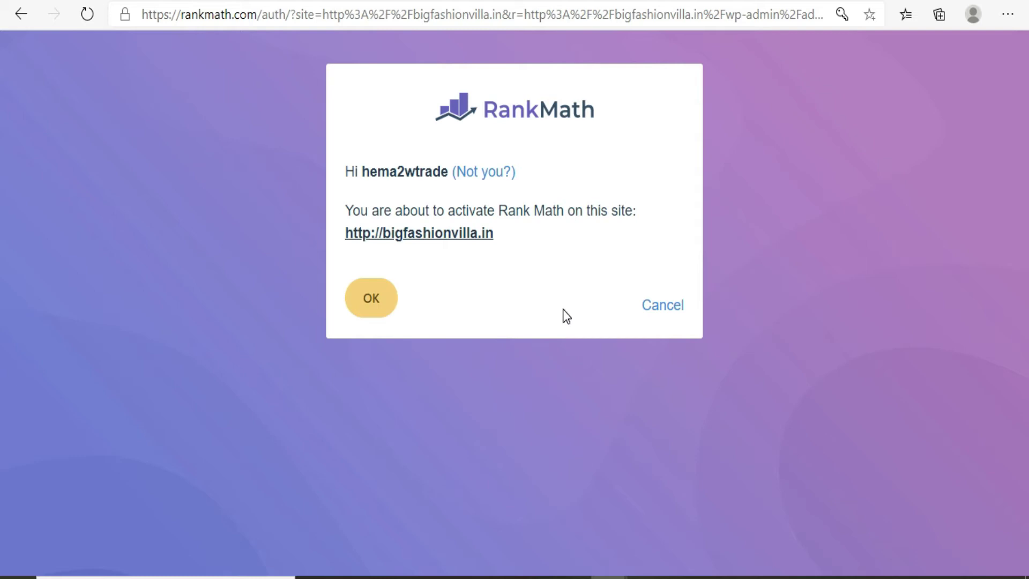
pyautogui.click(367, 300)
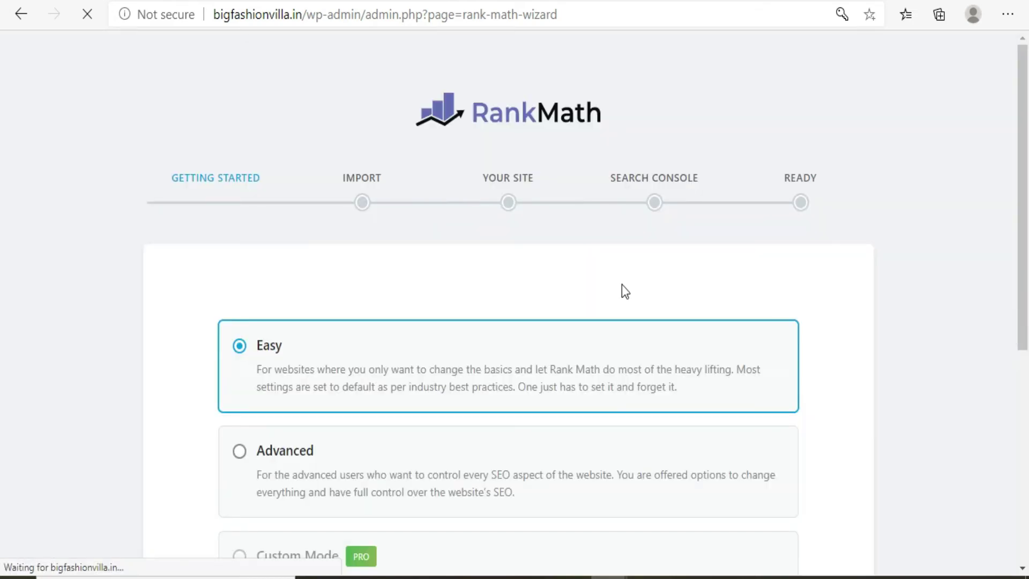
# Choose the Advanced setup mode and start the Rank Math setup wizard
pyautogui.scroll(-2, 3, 300)
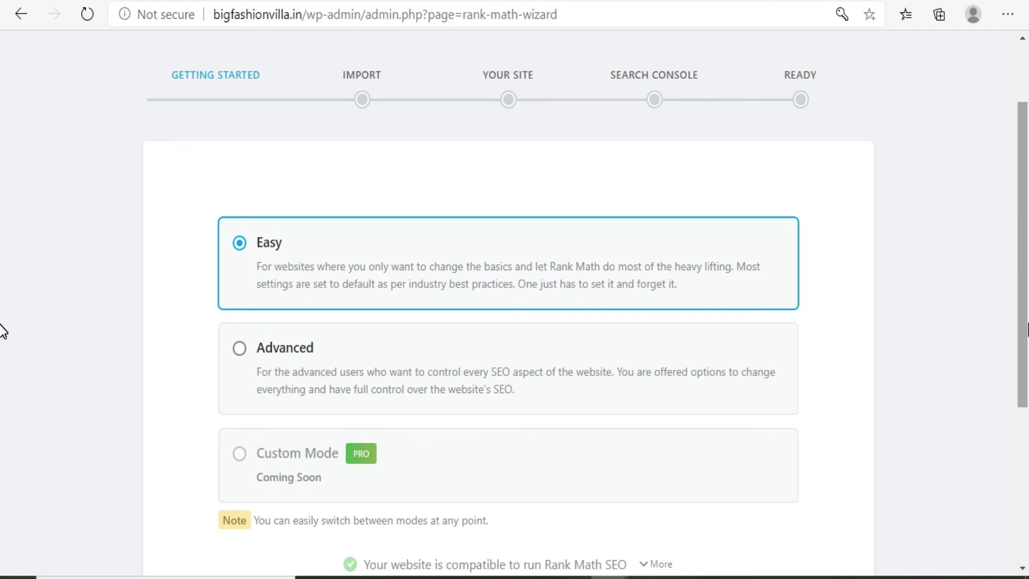
pyautogui.click(239, 349)
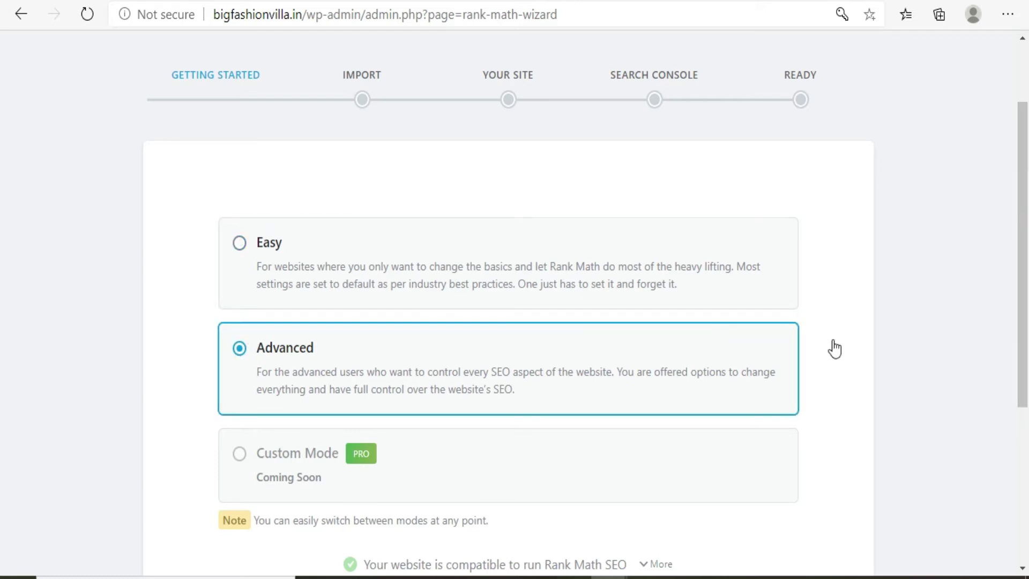
pyautogui.scroll(-5, 2, 423)
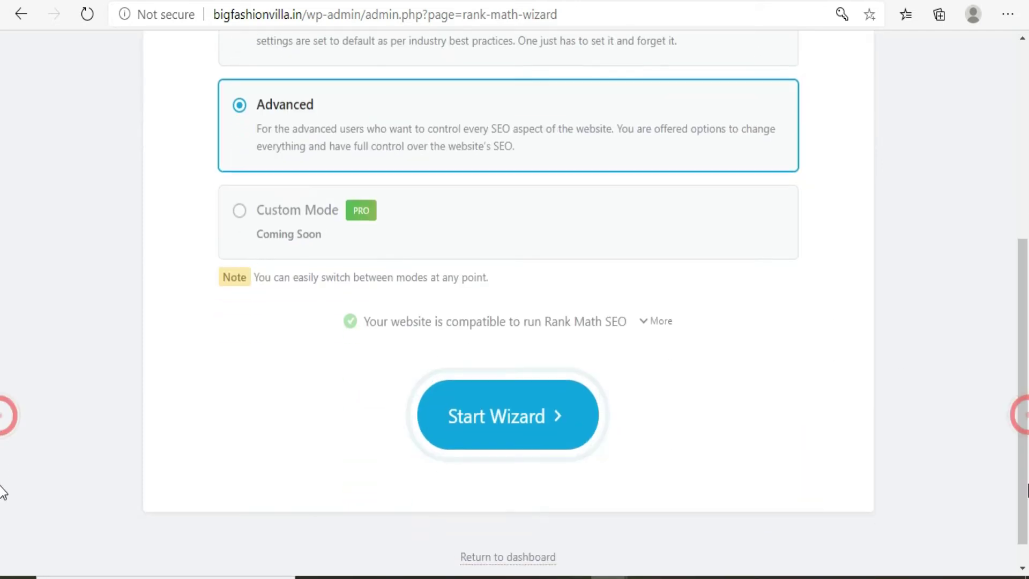
pyautogui.click(526, 433)
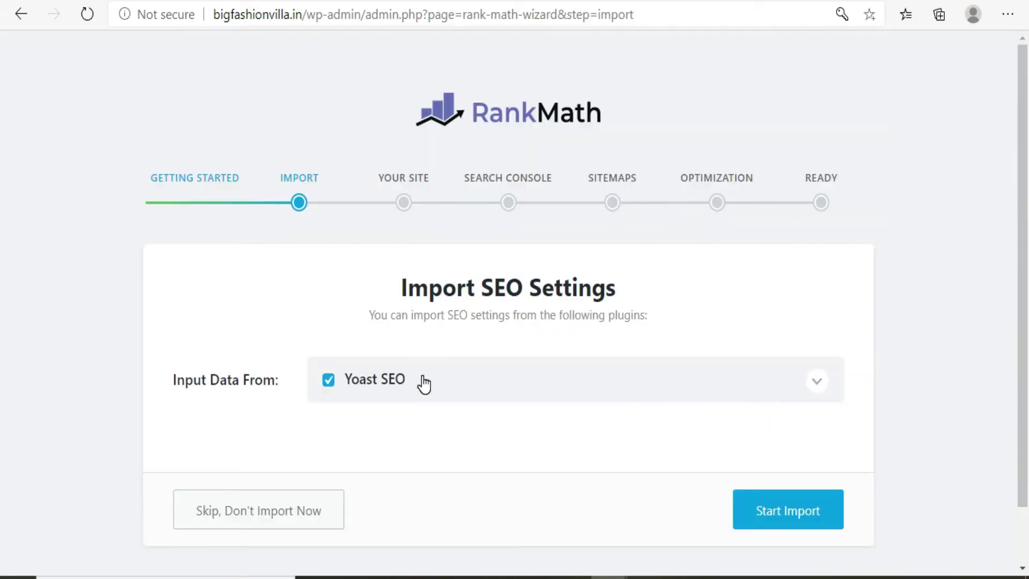
# Deselect Yoast SEO as an import source and skip importing its SEO settings
pyautogui.click(336, 381)
pyautogui.click(328, 381)
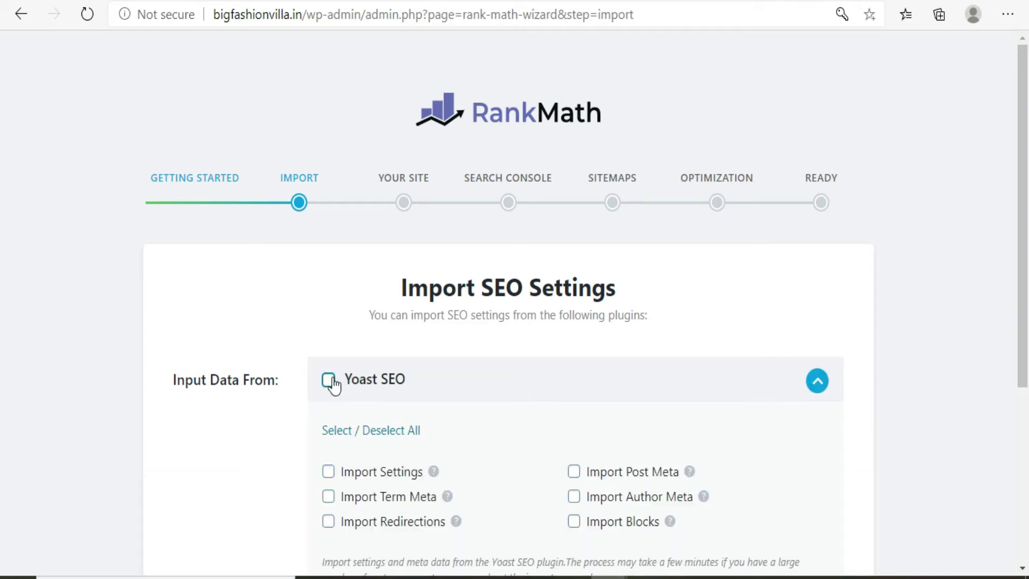
pyautogui.moveTo(1025, 367); pyautogui.dragTo(1025, 514)
pyautogui.click(258, 503)
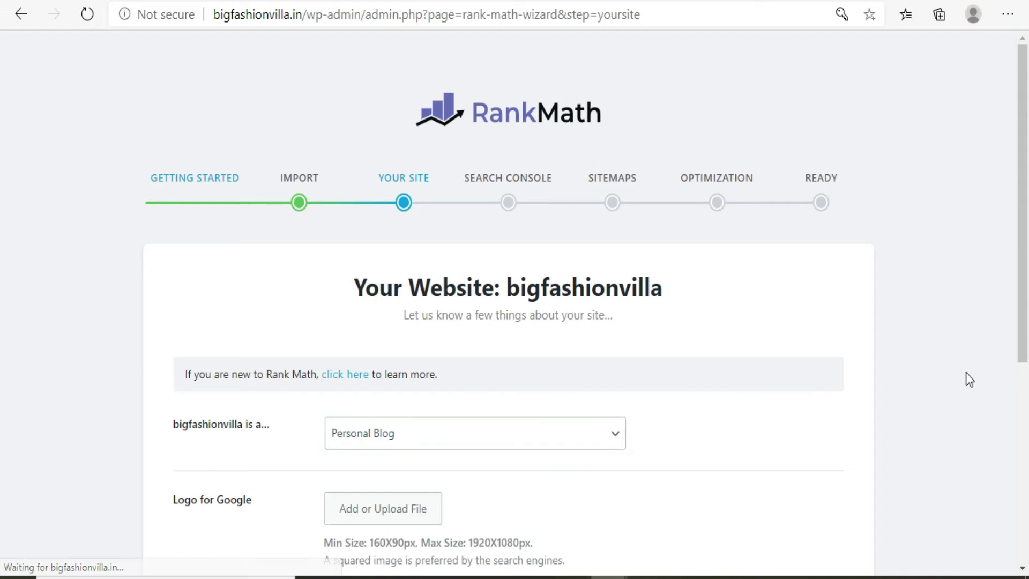
# Set the bigfashionvilla website type to Small Business Site
pyautogui.moveTo(1027, 321); pyautogui.dragTo(1028, 410)
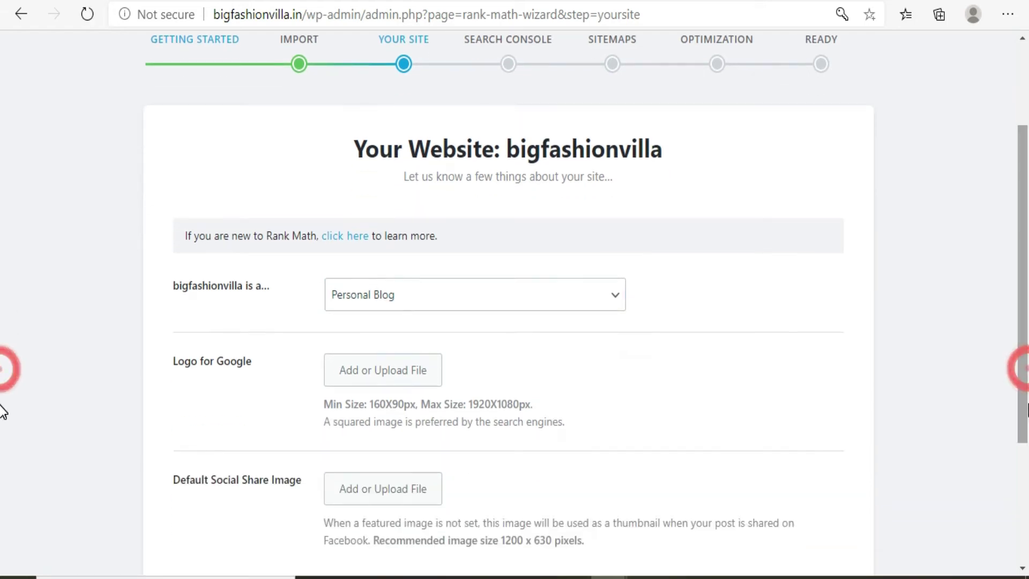
pyautogui.click(604, 296)
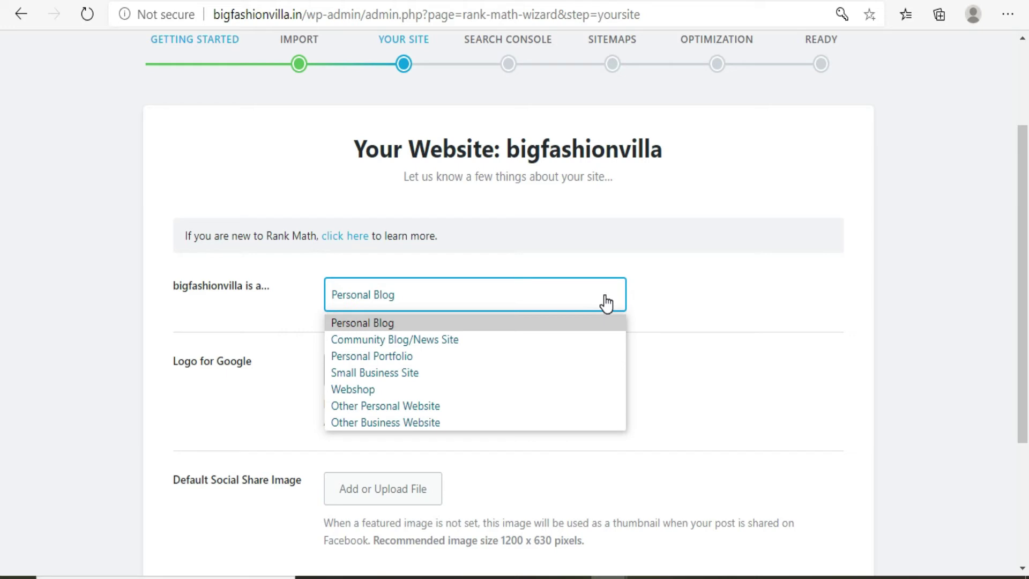
pyautogui.click(373, 376)
# Search the business types for "beauty" and set the business type to Health And Beauty Business
pyautogui.click(416, 374)
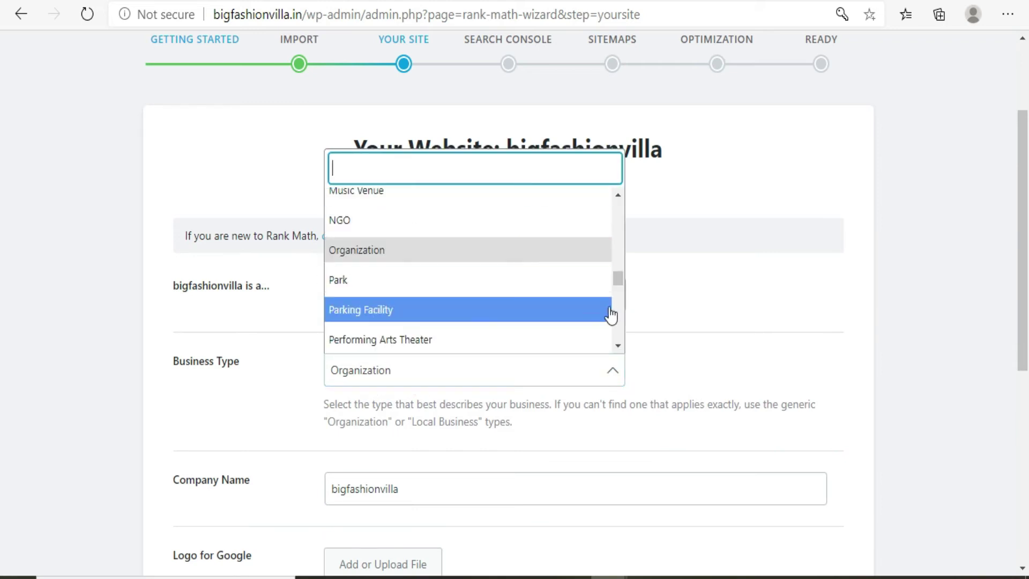
pyautogui.moveTo(619, 281)
pyautogui.mouseDown()
pyautogui.moveTo(619, 320)
pyautogui.moveTo(614, 257)
pyautogui.mouseUp()
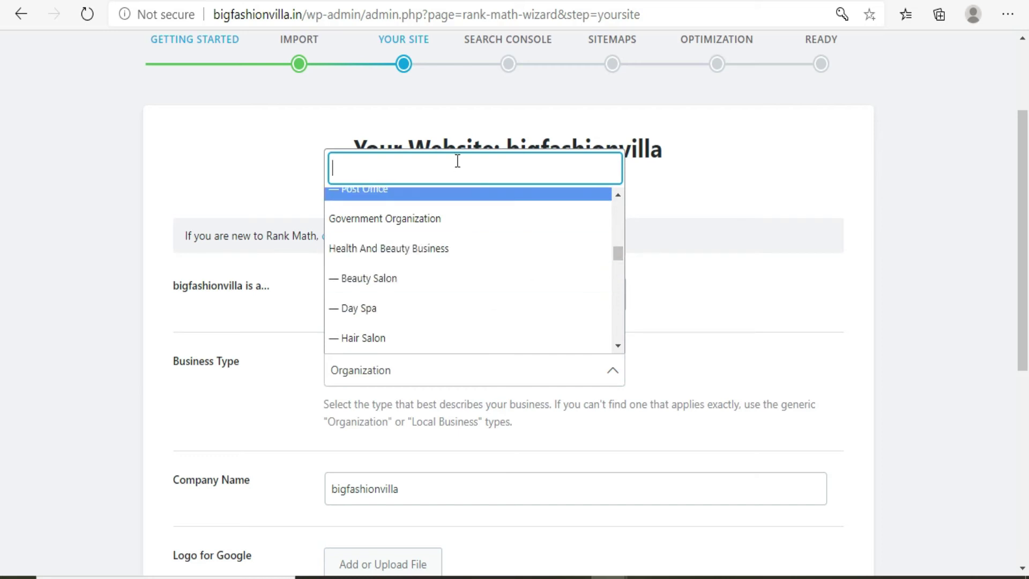
pyautogui.write('beay')
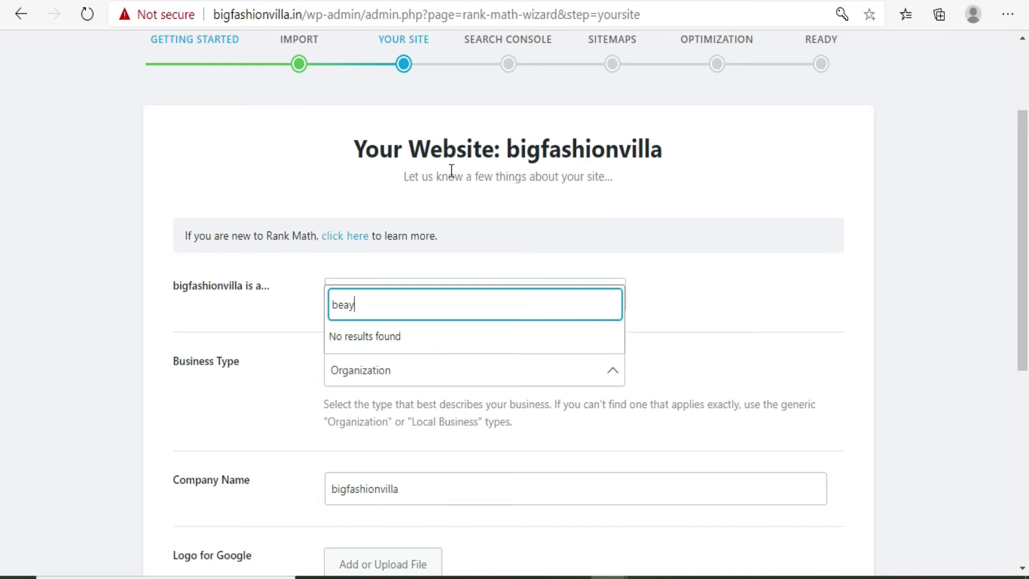
pyautogui.press('BackSpace')
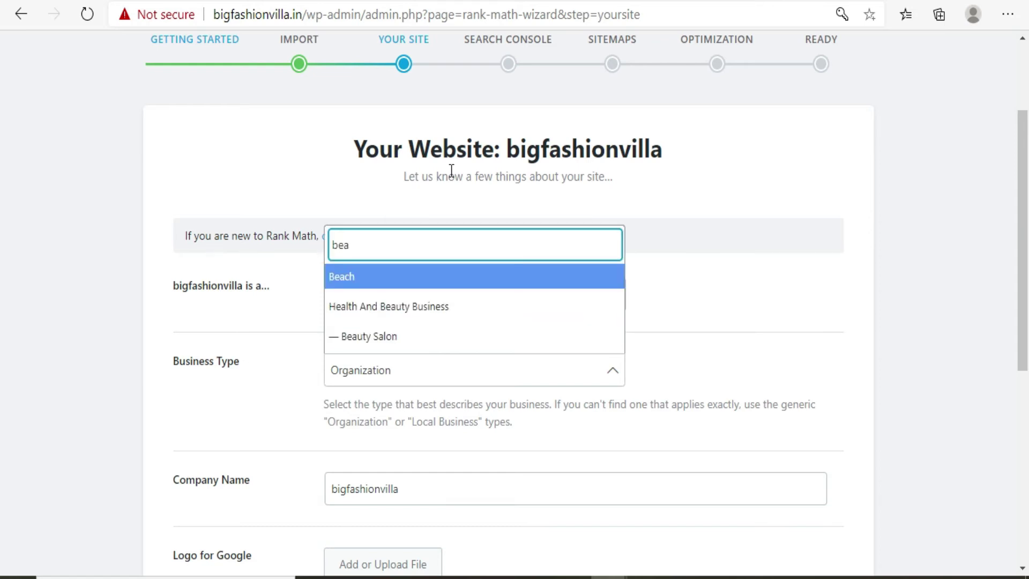
pyautogui.write('uty')
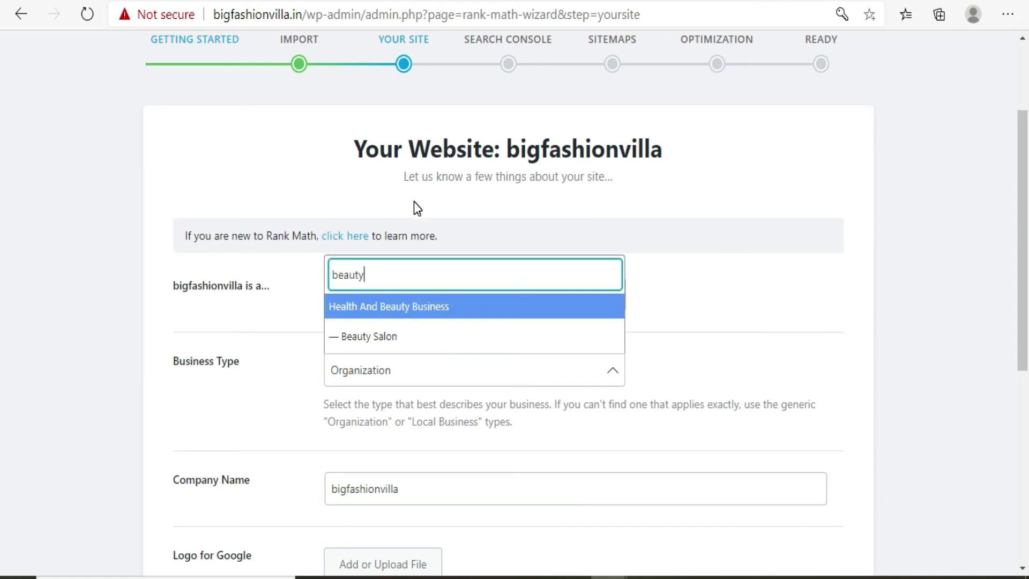
pyautogui.click(408, 310)
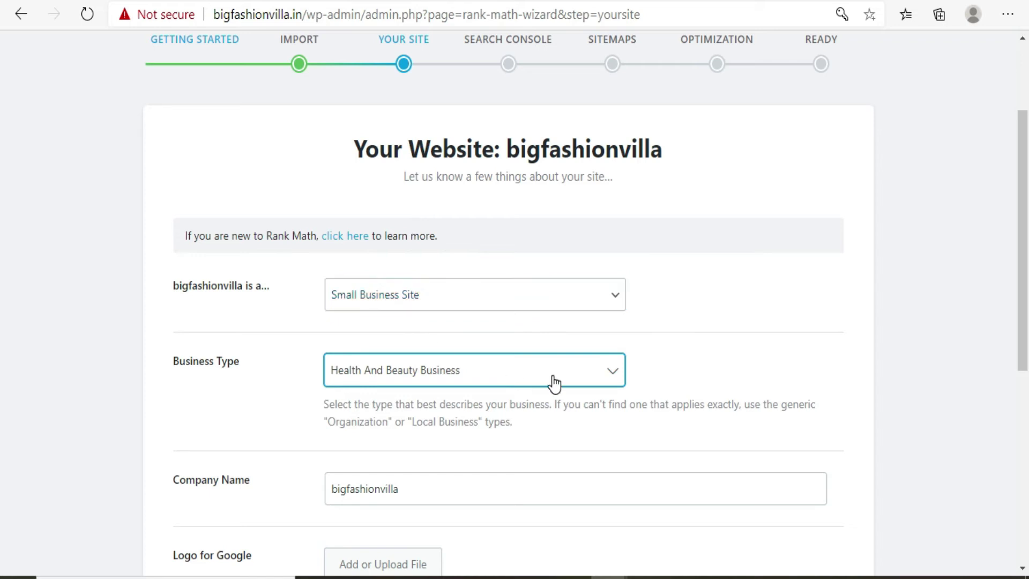
# Upload big-fashion-villa from the logo folder on Local Disk (F:) as the Logo for Google, and save the site details
pyautogui.scroll(-5, 3, 345)
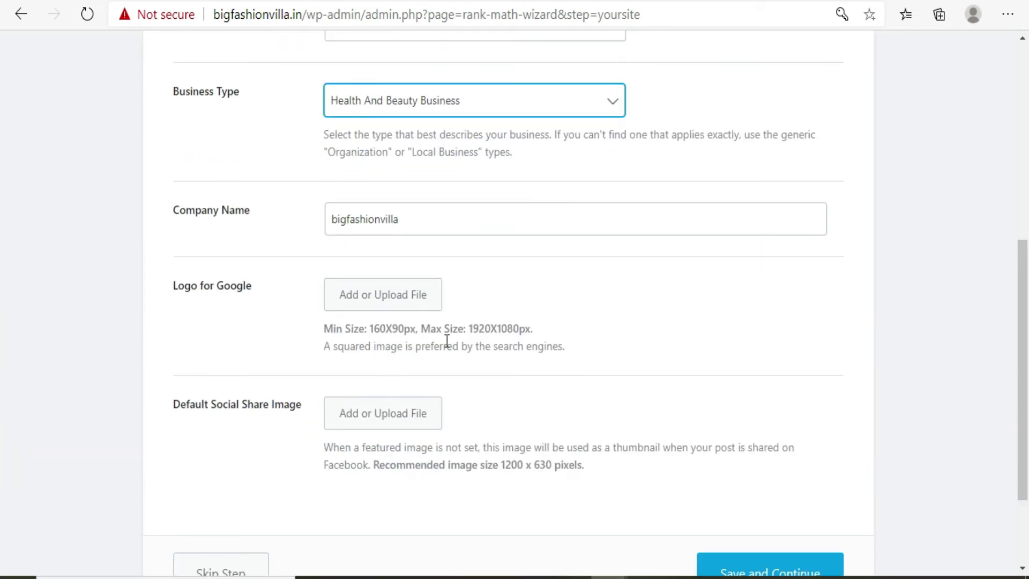
pyautogui.click(365, 300)
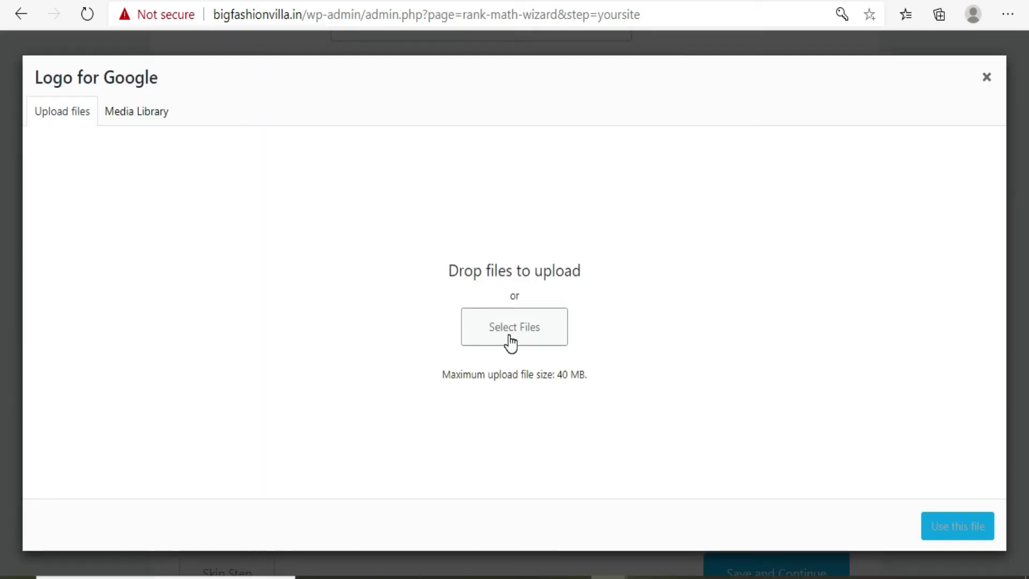
pyautogui.click(510, 342)
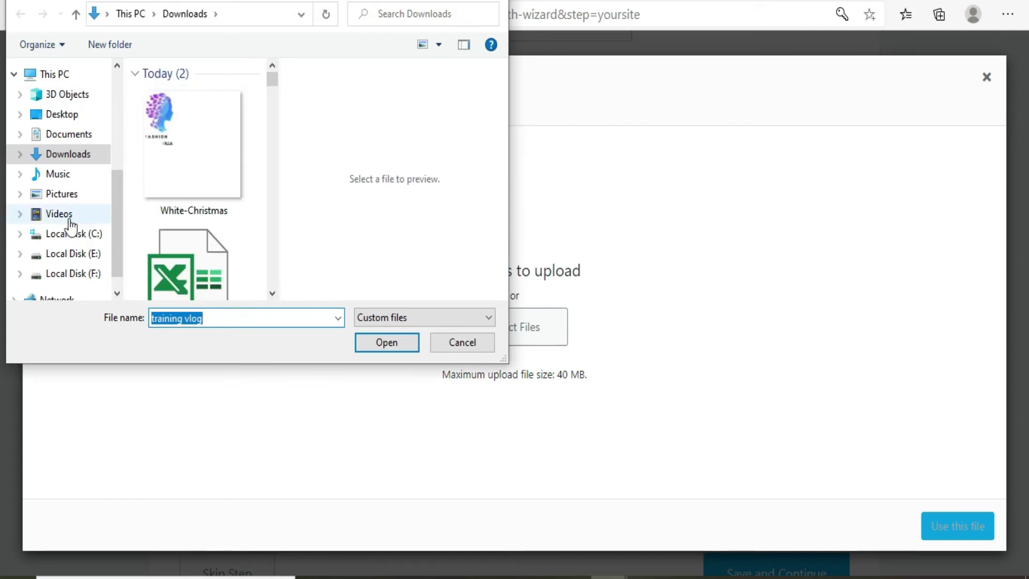
pyautogui.click(67, 214)
pyautogui.click(86, 273)
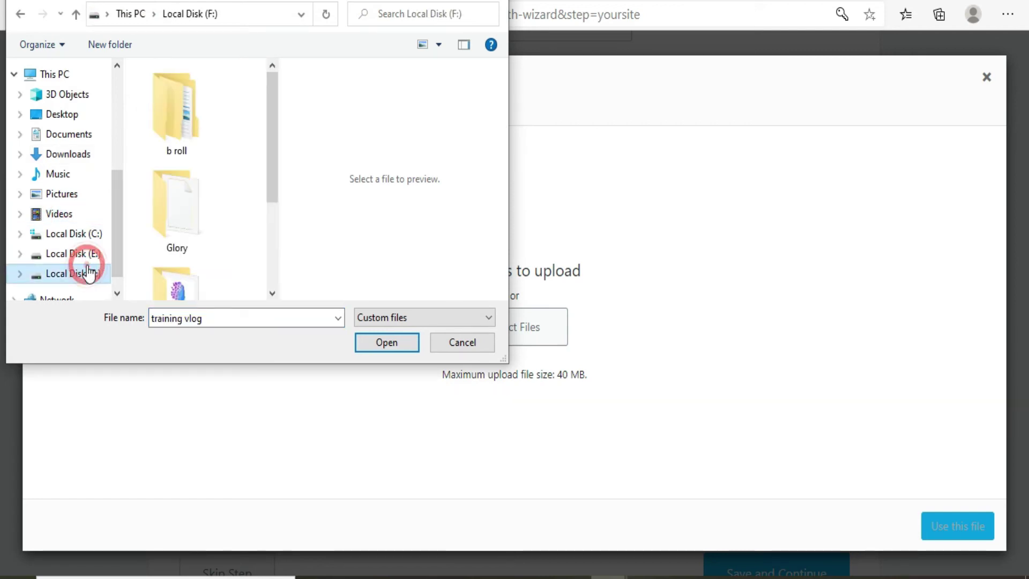
pyautogui.doubleClick(178, 281)
pyautogui.click(172, 97)
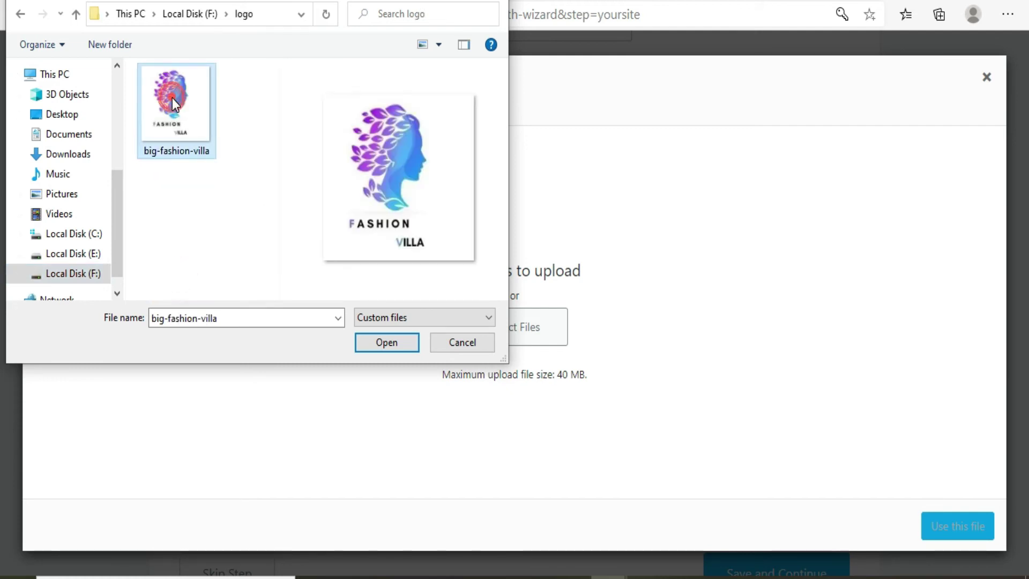
pyautogui.click(390, 346)
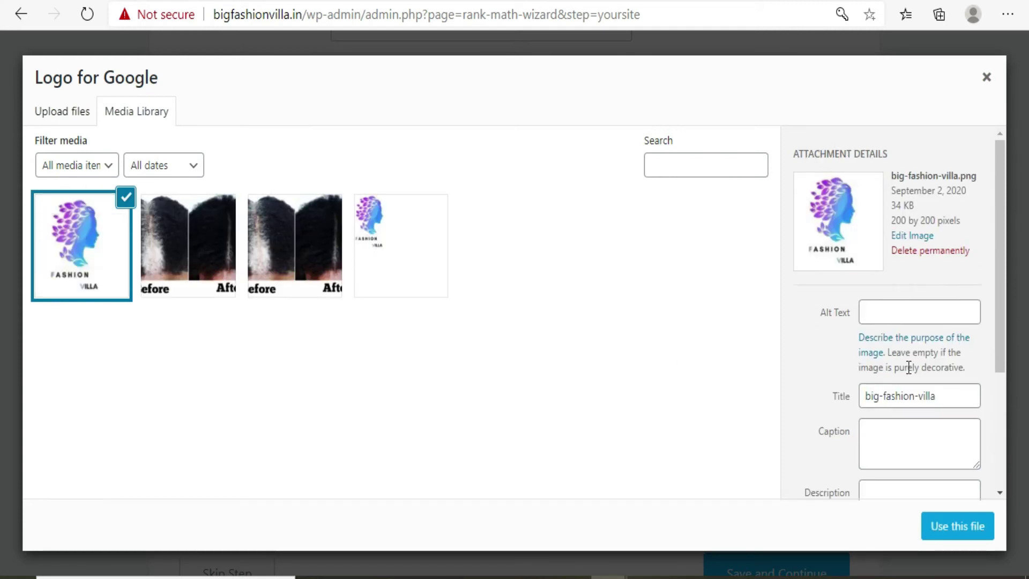
pyautogui.click(960, 527)
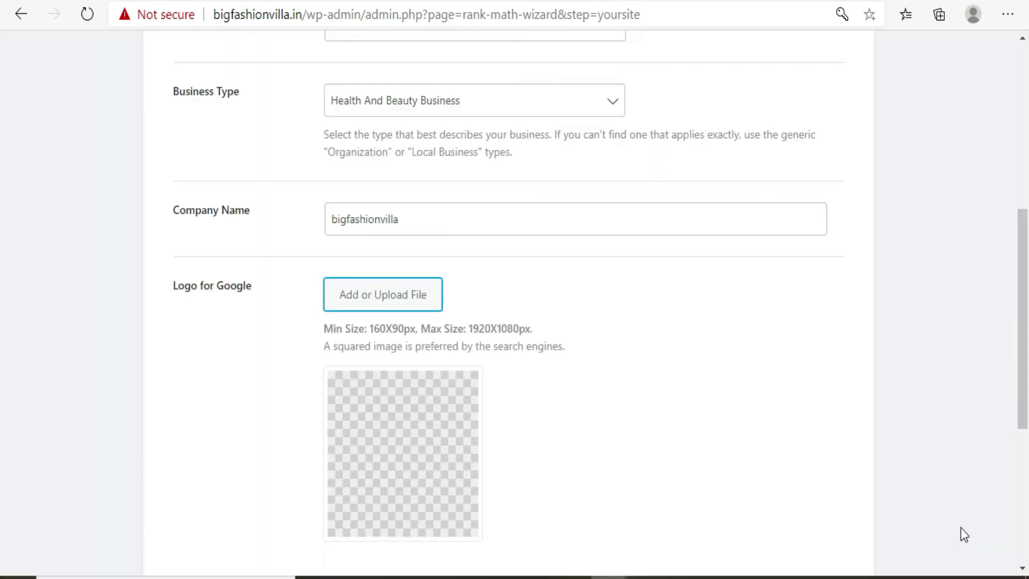
pyautogui.scroll(-6, 3, 444)
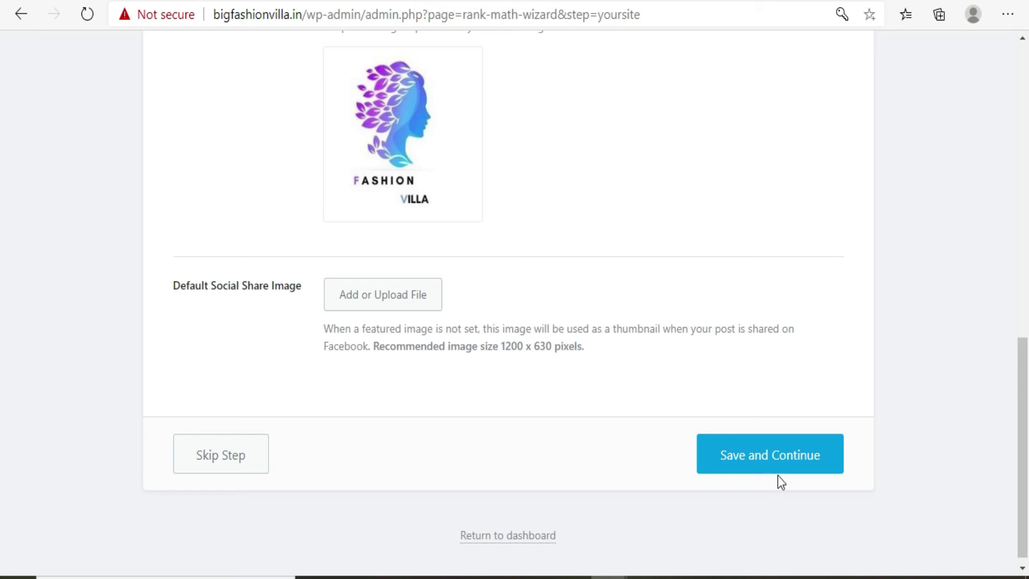
pyautogui.click(785, 457)
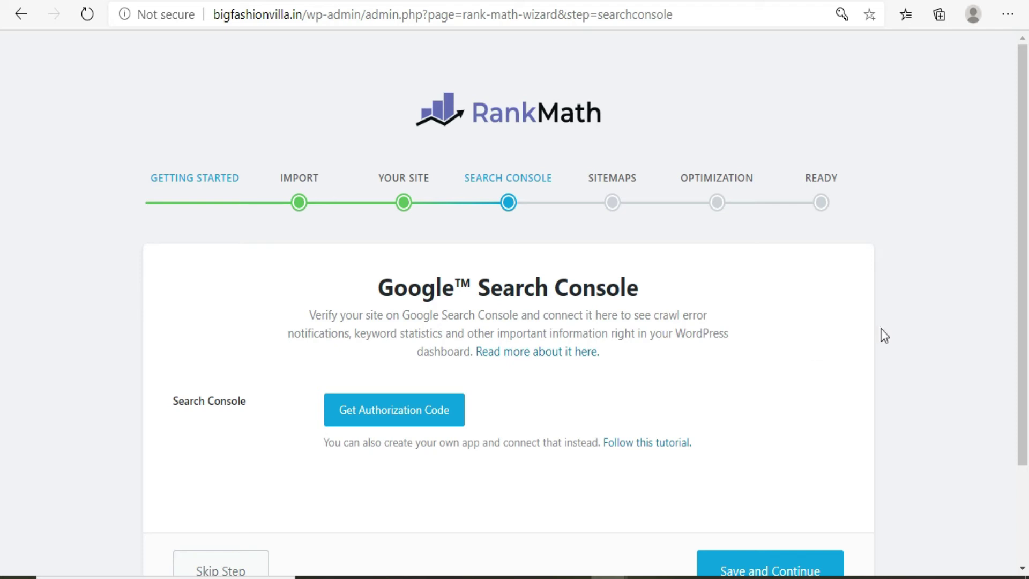
# Request an authorization code for Google Search Console, but skip the connection without authorizing
pyautogui.scroll(-2, 3, 266)
pyautogui.click(394, 315)
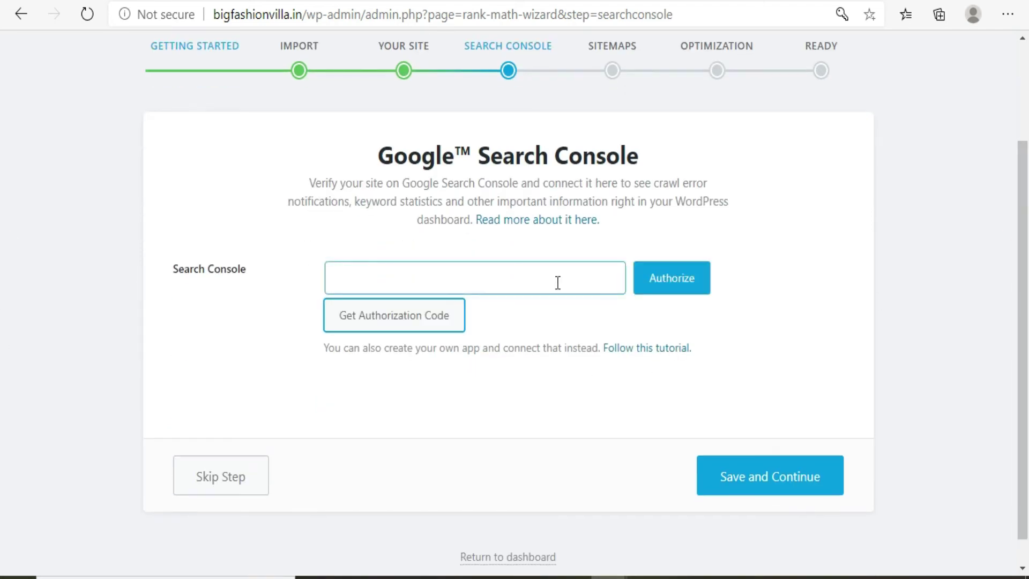
pyautogui.click(294, 379)
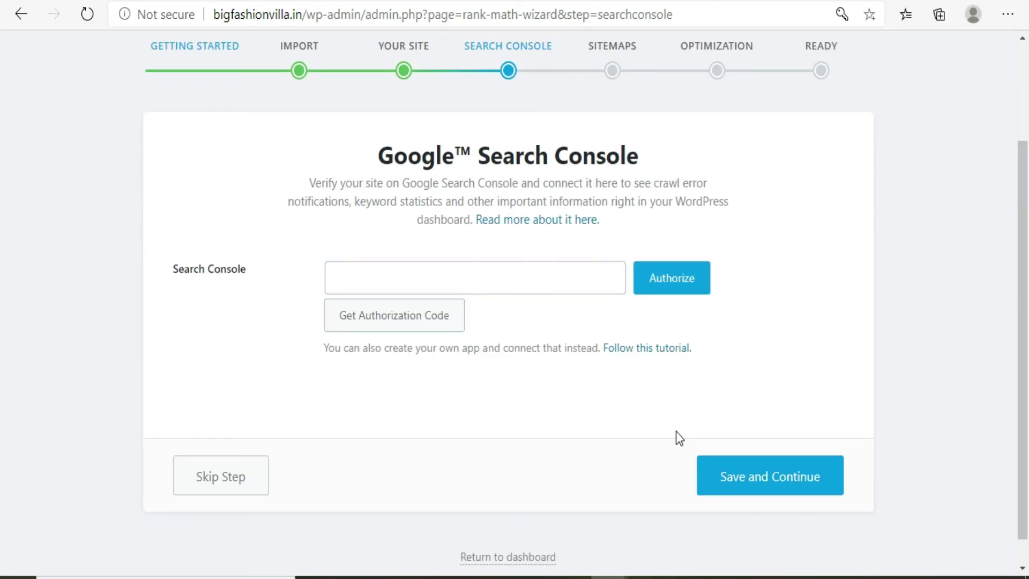
pyautogui.click(233, 492)
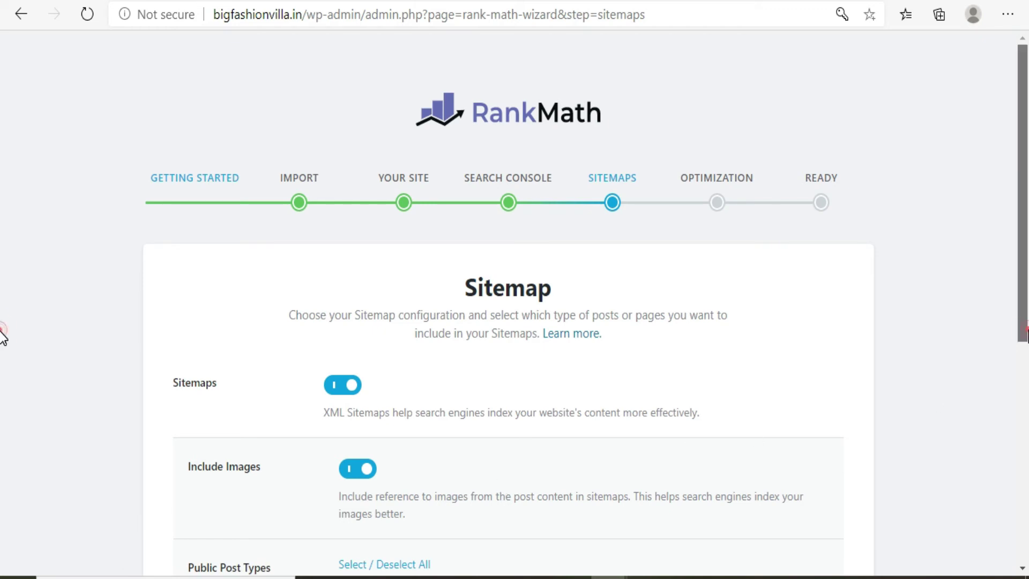
# Save the sitemap configuration with images, posts, pages and categories included
pyautogui.scroll(-1, 3, 349)
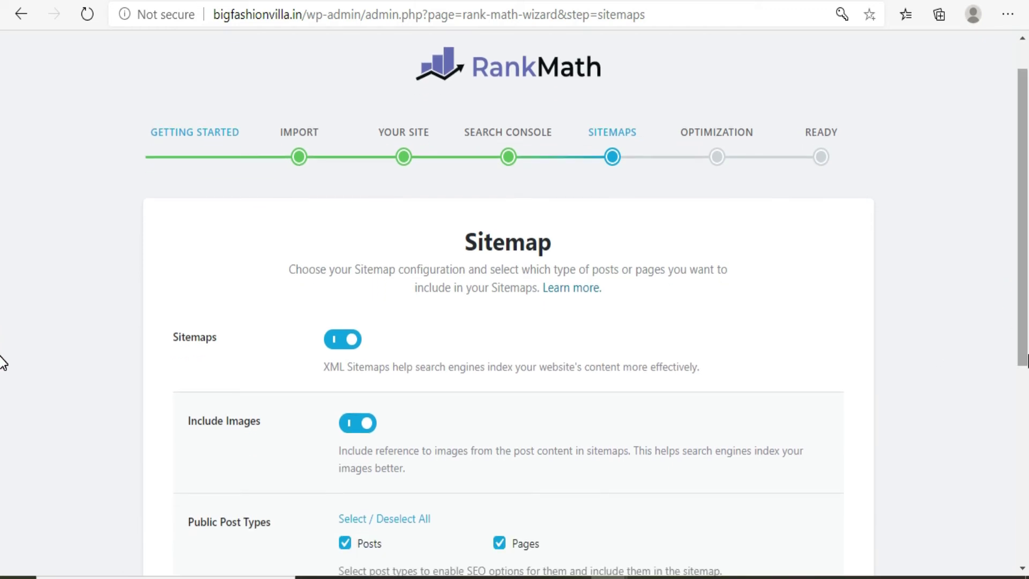
pyautogui.scroll(-2, 2, 359)
pyautogui.scroll(-1, 2, 418)
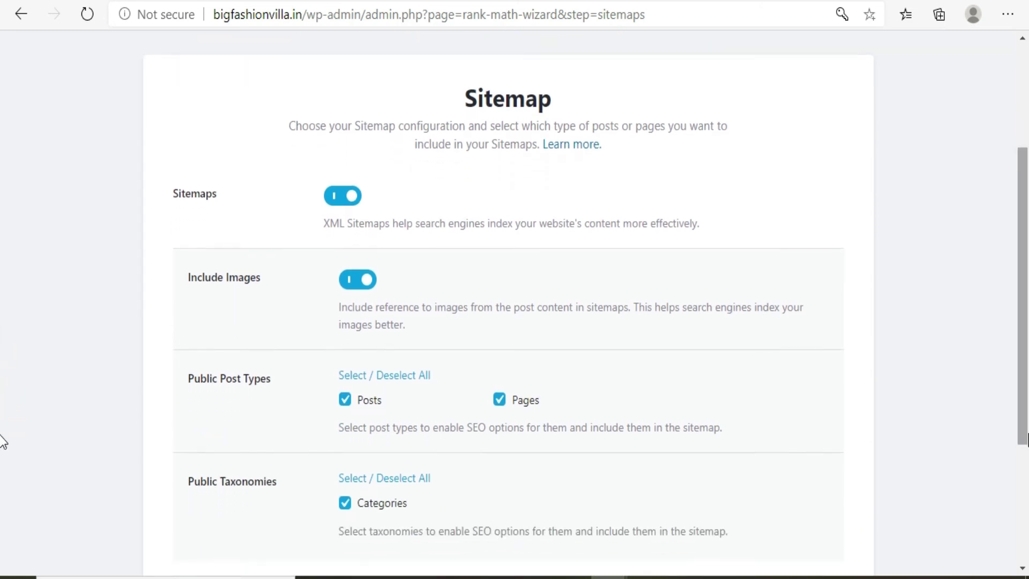
pyautogui.scroll(-3, 2, 441)
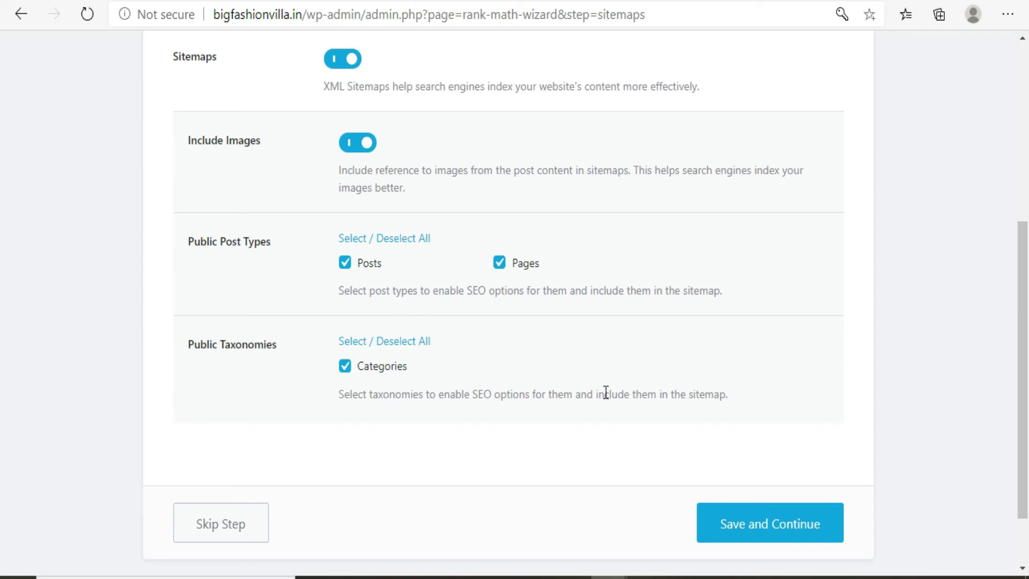
pyautogui.click(754, 528)
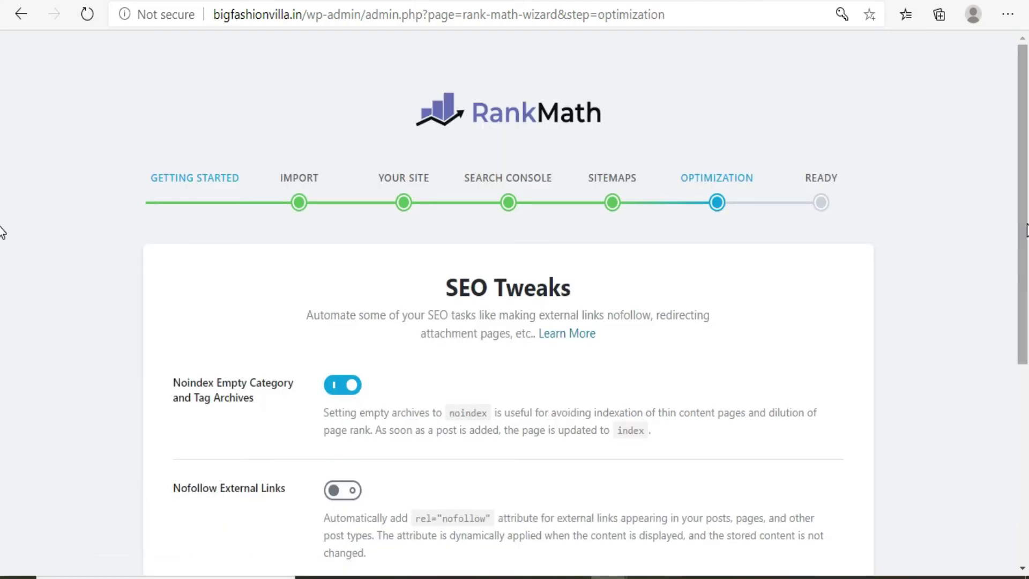
# Save the default SEO tweaks and proceed from the finished basic setup to the advanced options
pyautogui.scroll(-5, 1, 236)
pyautogui.scroll(-1, 2, 402)
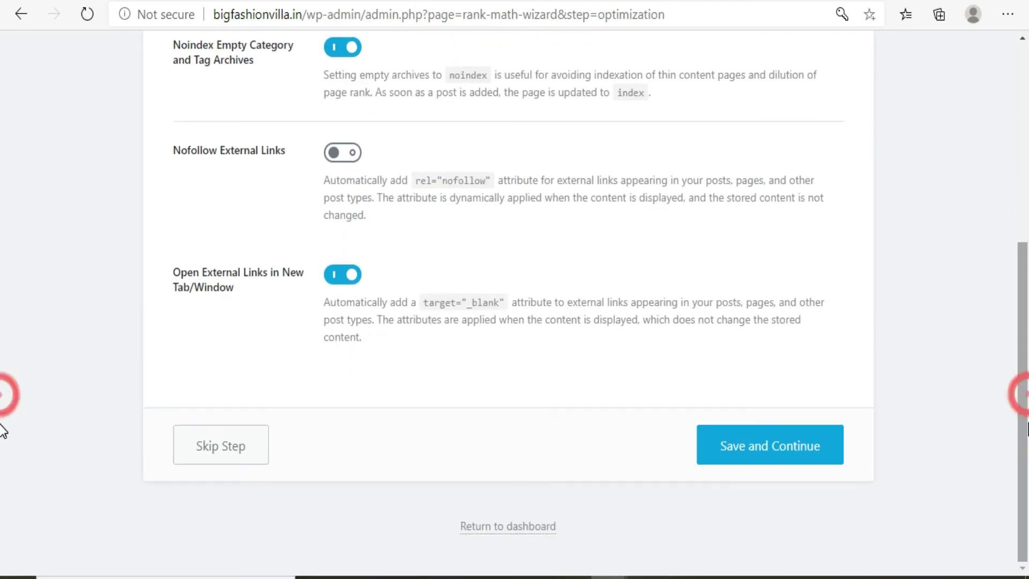
pyautogui.click(783, 455)
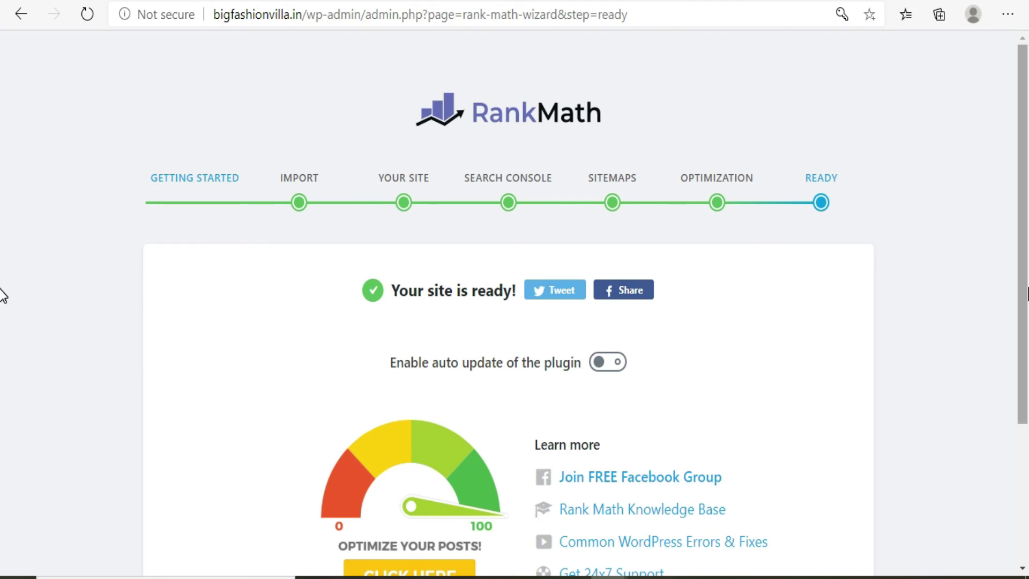
pyautogui.scroll(-3, 2, 376)
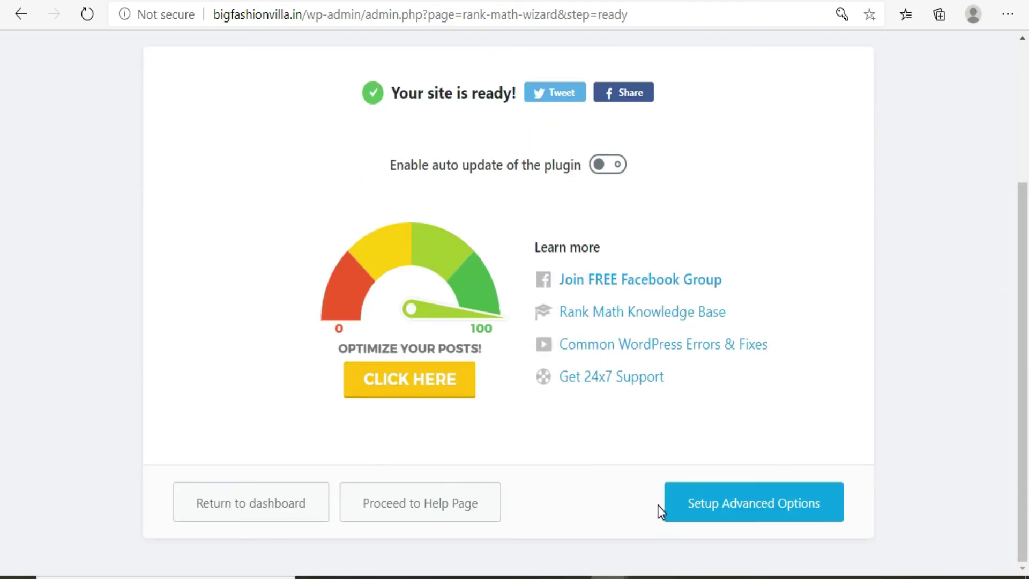
pyautogui.click(701, 506)
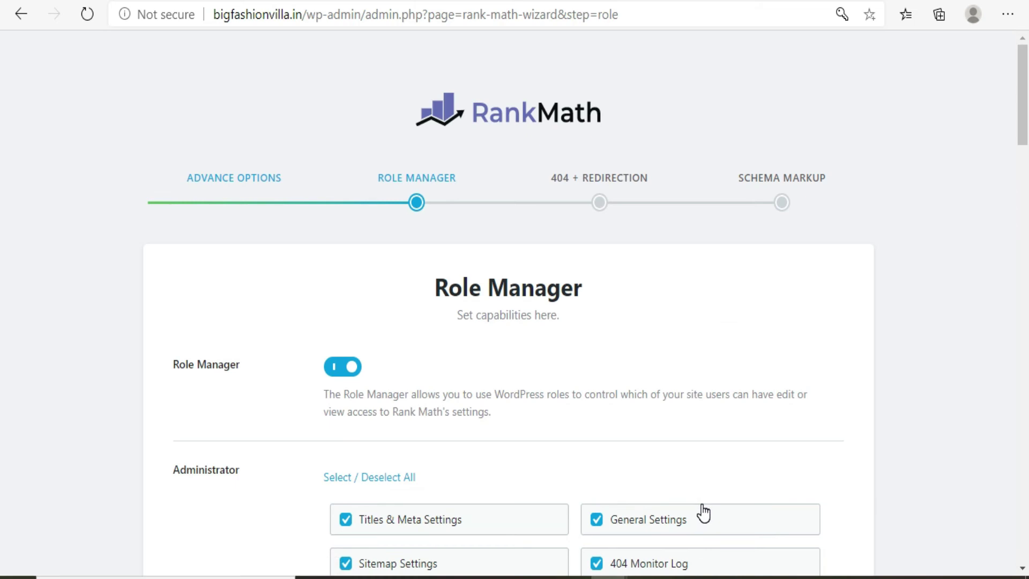
# Review the Role Manager capabilities for each user role and save the defaults
pyautogui.moveTo(1024, 91); pyautogui.dragTo(937, 156)
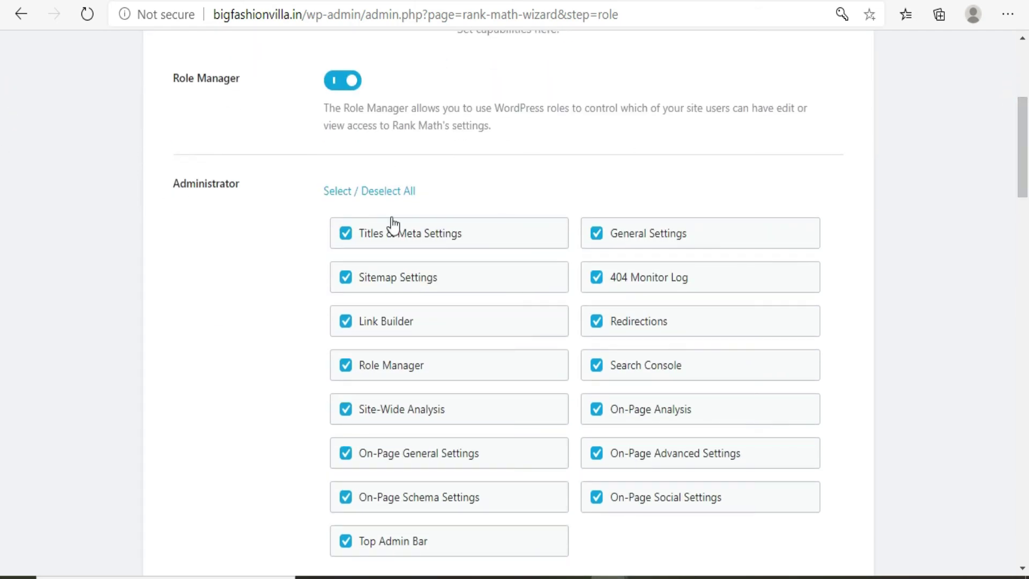
pyautogui.moveTo(1024, 172); pyautogui.dragTo(1024, 247)
pyautogui.click(1028, 240)
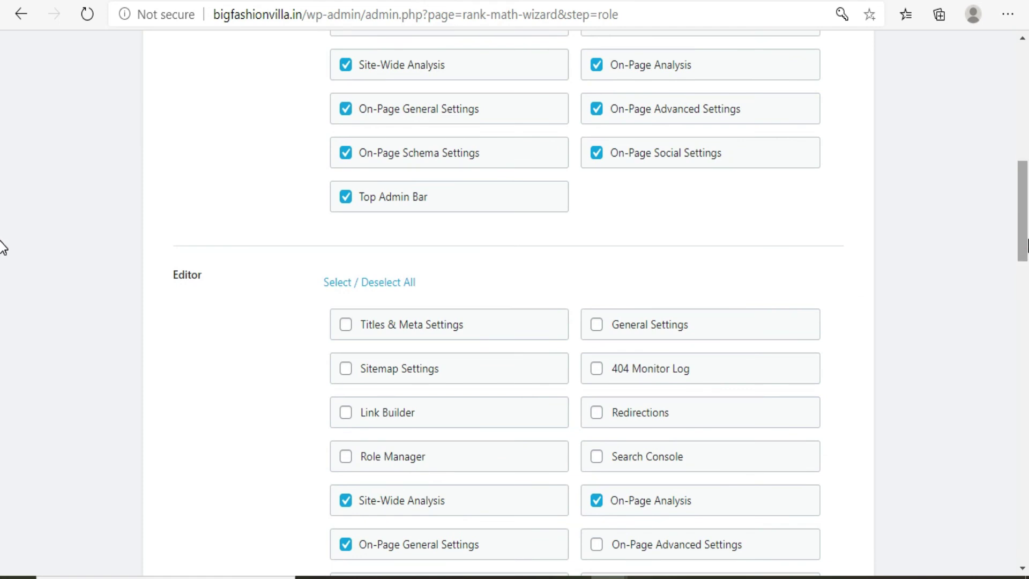
pyautogui.moveTo(1022, 238); pyautogui.dragTo(1022, 399)
pyautogui.moveTo(1025, 456); pyautogui.dragTo(1025, 546)
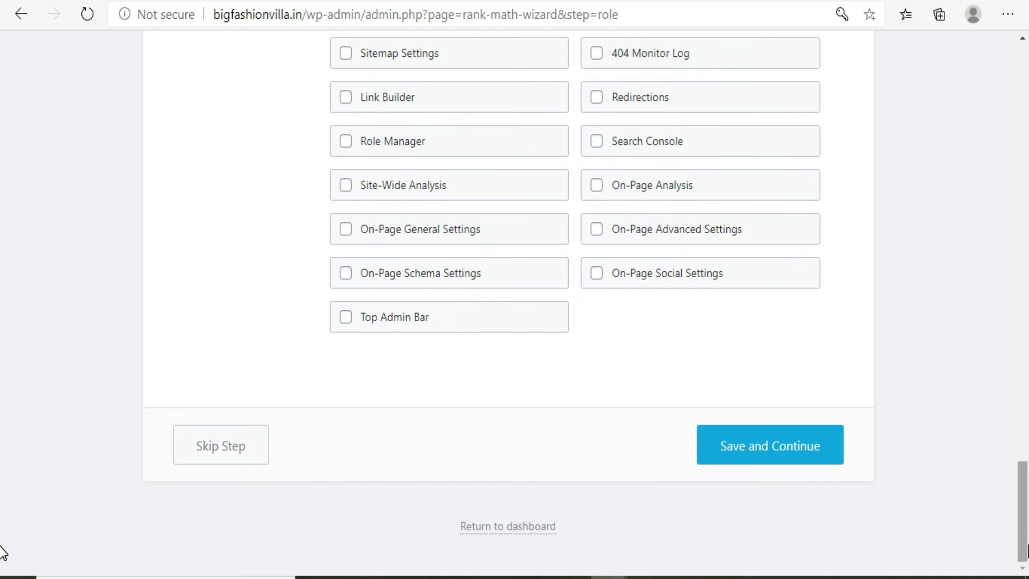
pyautogui.click(761, 446)
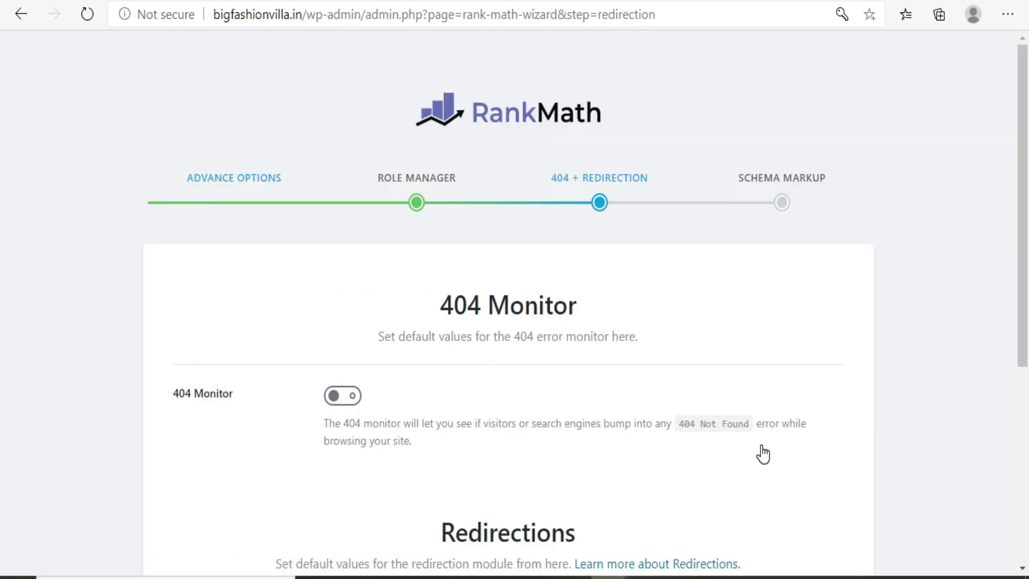
# Enable the 404 Monitor and Redirections, and save the step to continue to Schema Markup
pyautogui.click(343, 400)
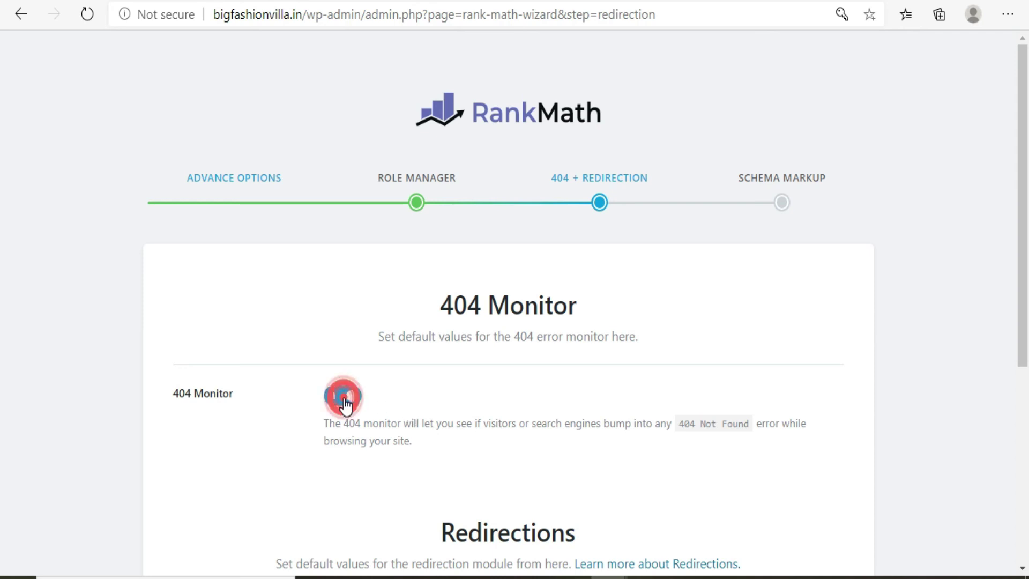
pyautogui.click(2, 214)
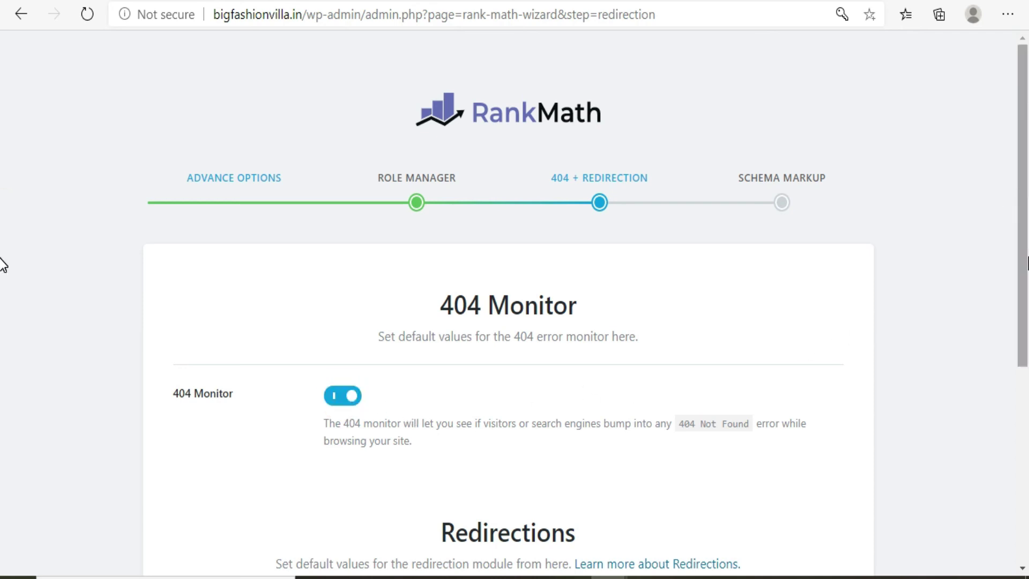
pyautogui.scroll(-5, 2, 300)
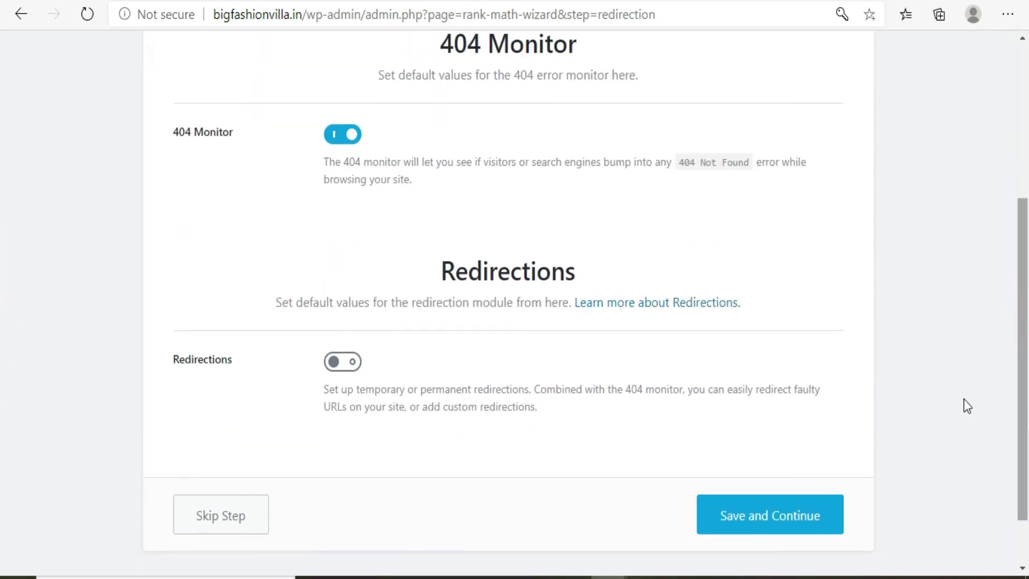
pyautogui.click(347, 362)
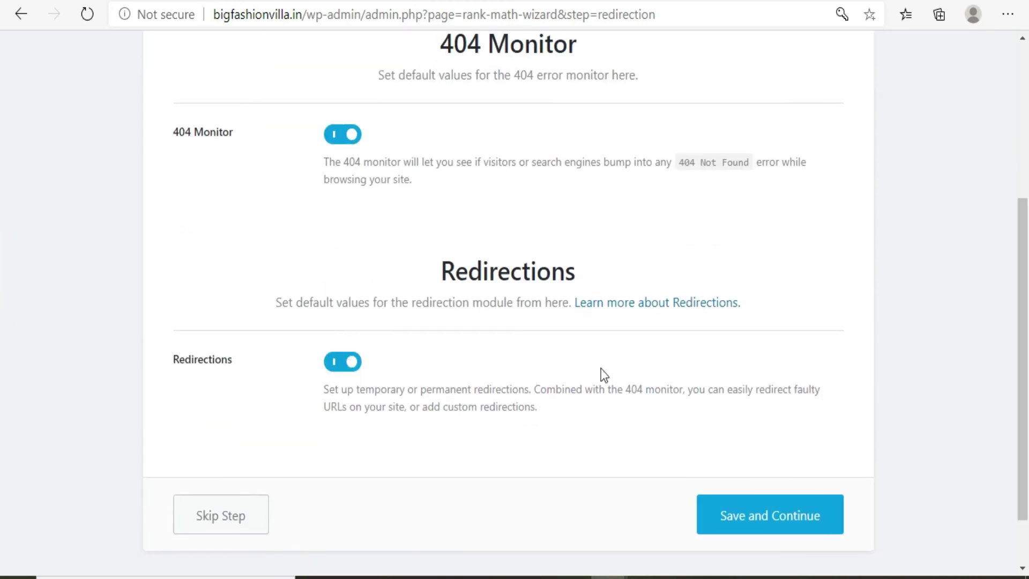
pyautogui.click(744, 517)
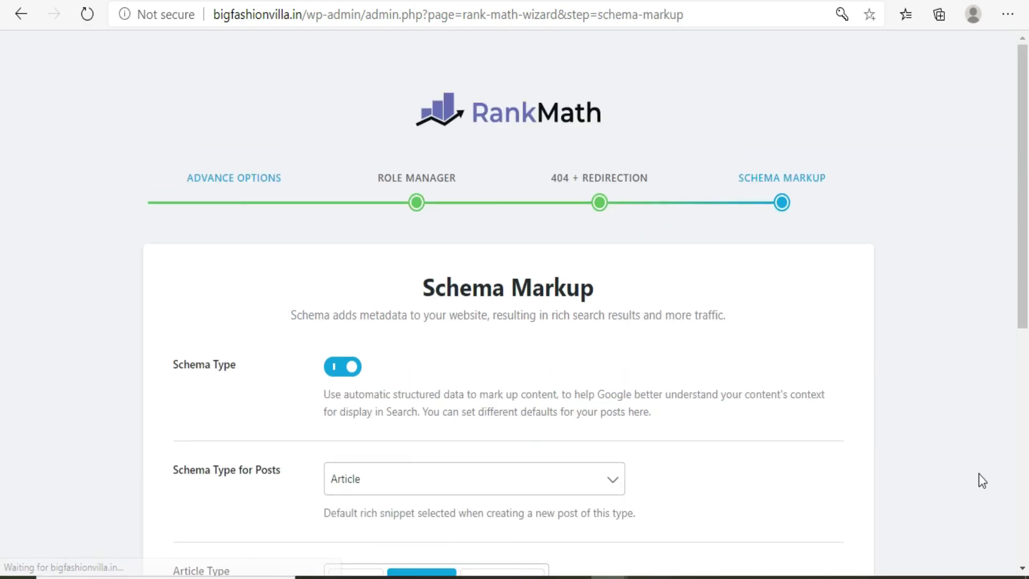
# Choose Article as the schema type for posts, keep the other schema defaults, and save to finish the advanced setup
pyautogui.moveTo(1018, 240); pyautogui.dragTo(1021, 340)
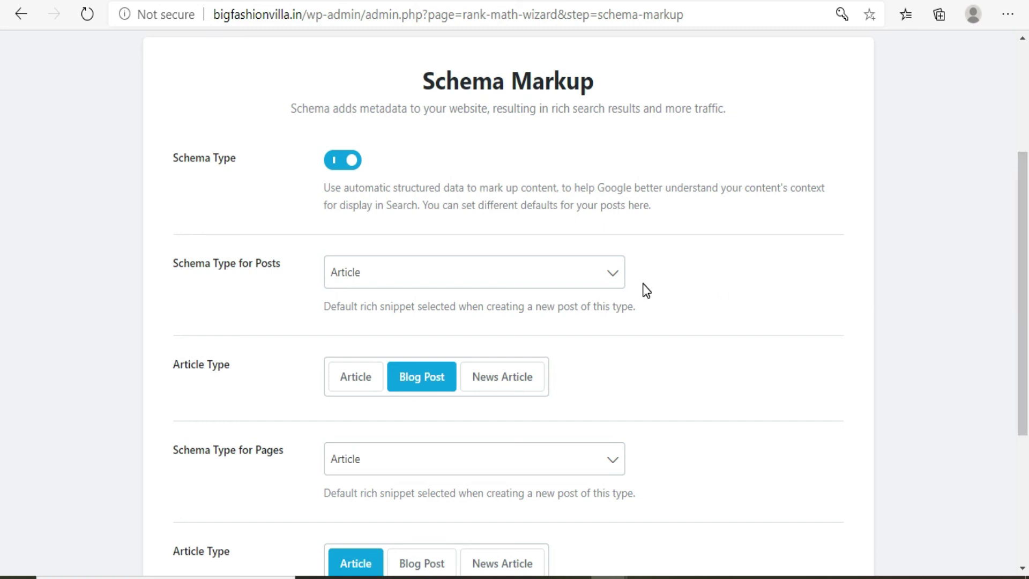
pyautogui.click(613, 289)
pyautogui.moveTo(616, 366)
pyautogui.mouseDown()
pyautogui.moveTo(617, 413)
pyautogui.moveTo(618, 372)
pyautogui.mouseUp()
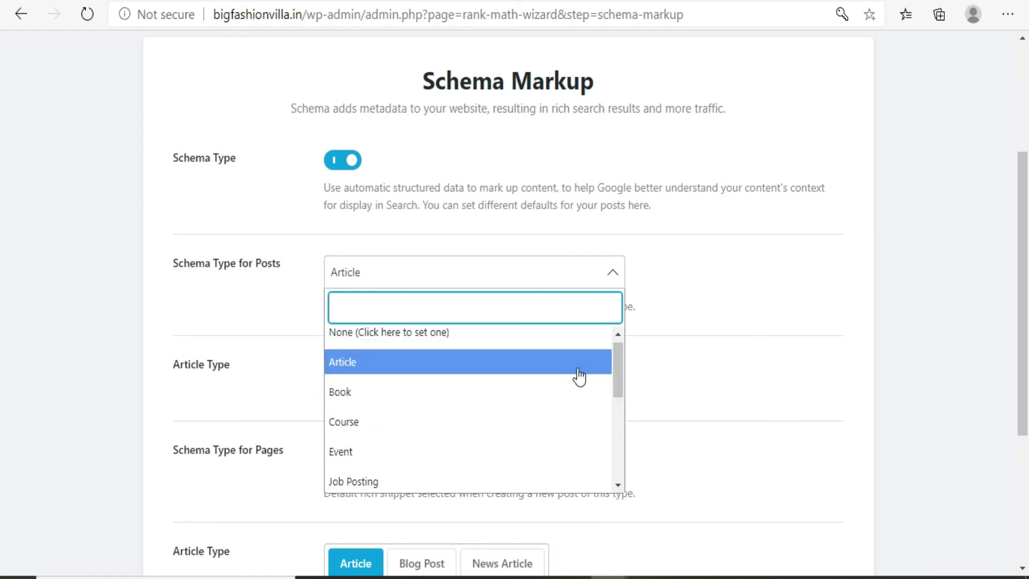
pyautogui.click(559, 370)
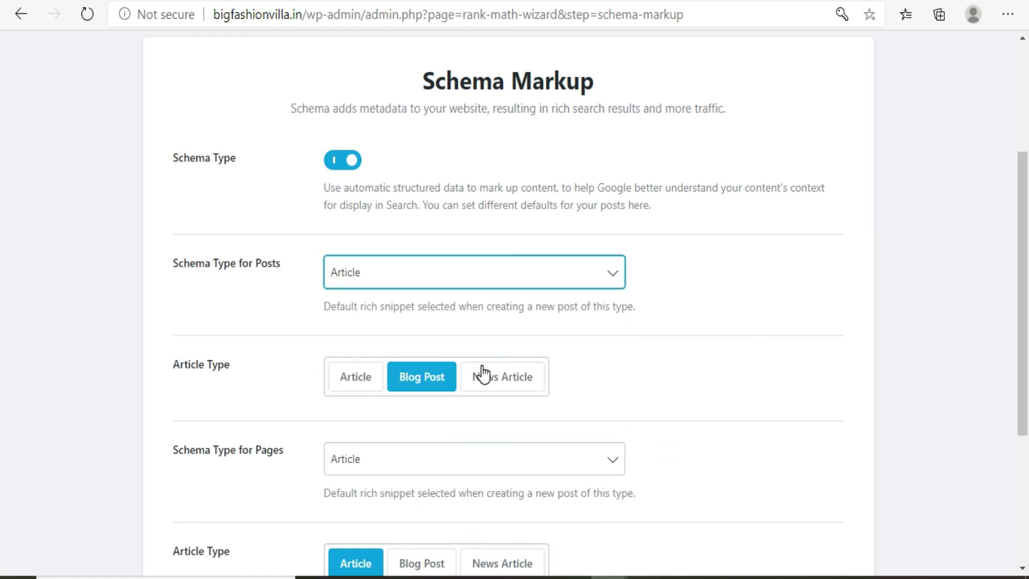
pyautogui.scroll(-4, 2, 332)
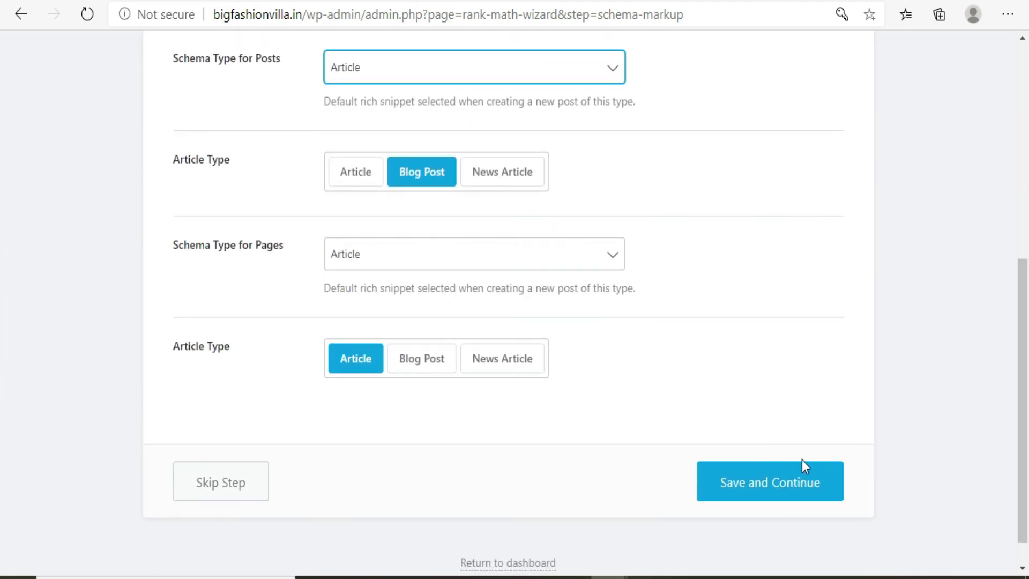
pyautogui.click(773, 489)
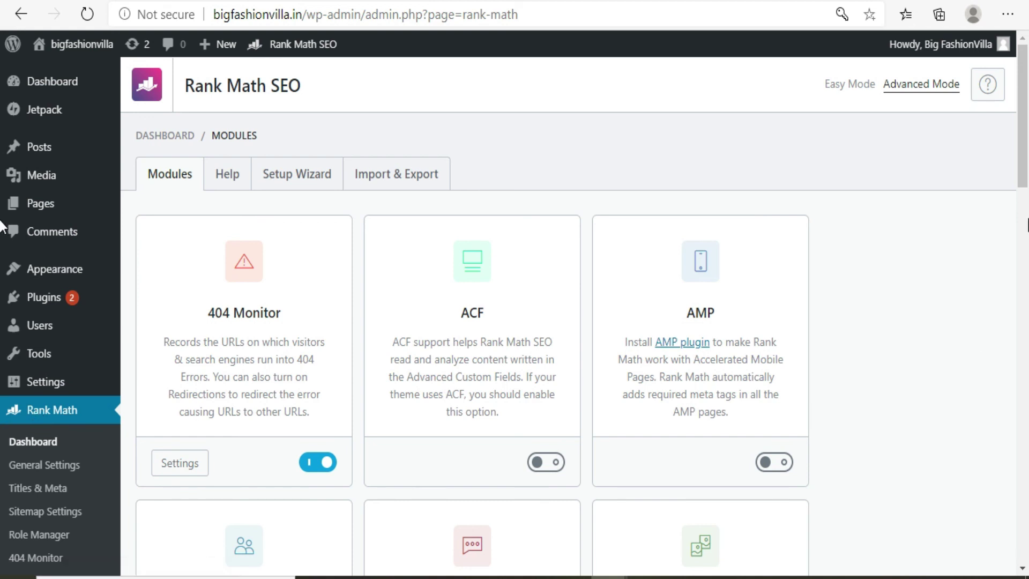
# Review the Rank Math modules and their on/off states, then open the Setup Wizard and return to the modules overview
pyautogui.scroll(-3, 2, 157)
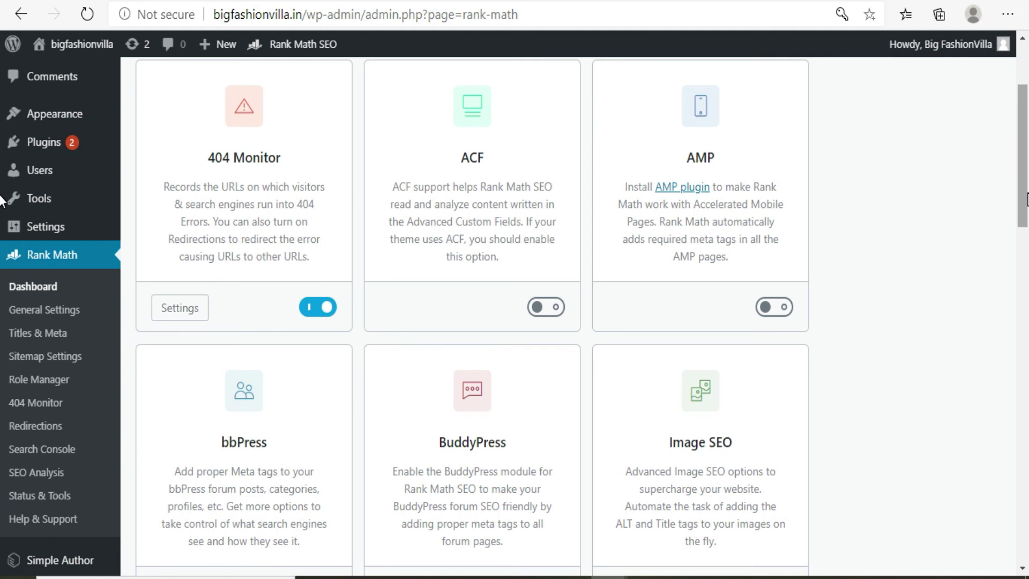
pyautogui.scroll(-6, 2, 201)
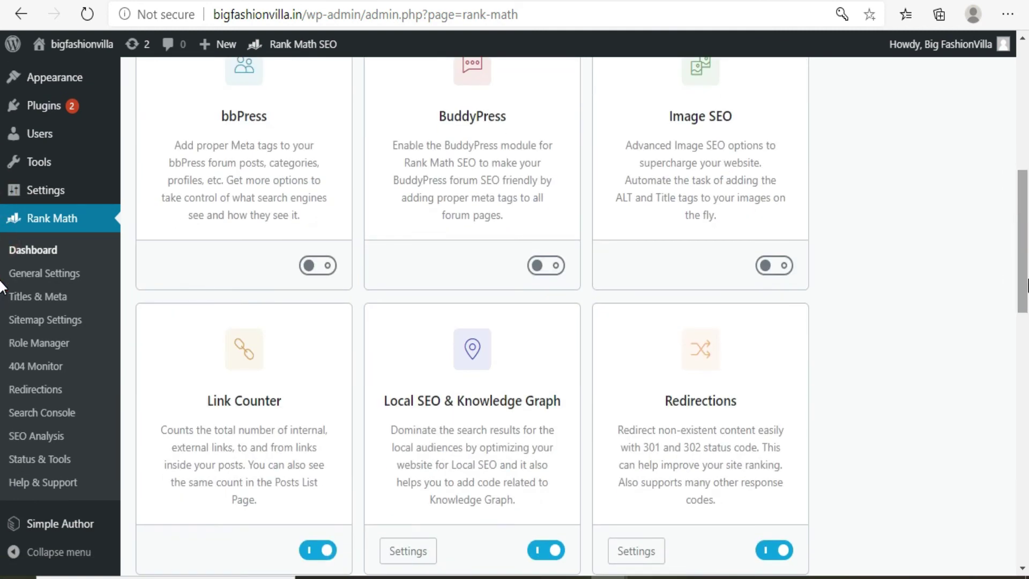
pyautogui.scroll(-5, 1, 321)
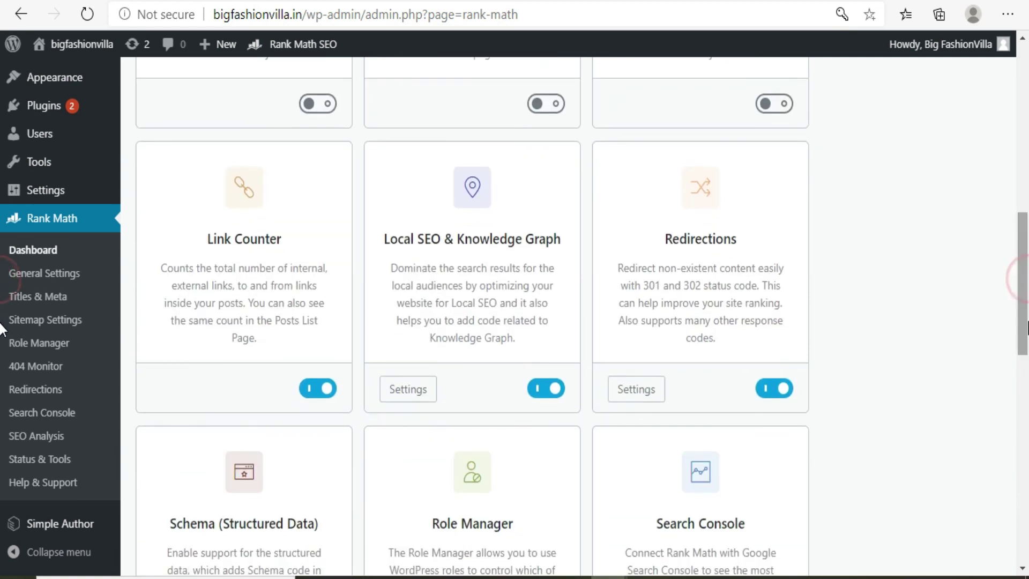
pyautogui.scroll(-5, 1, 400)
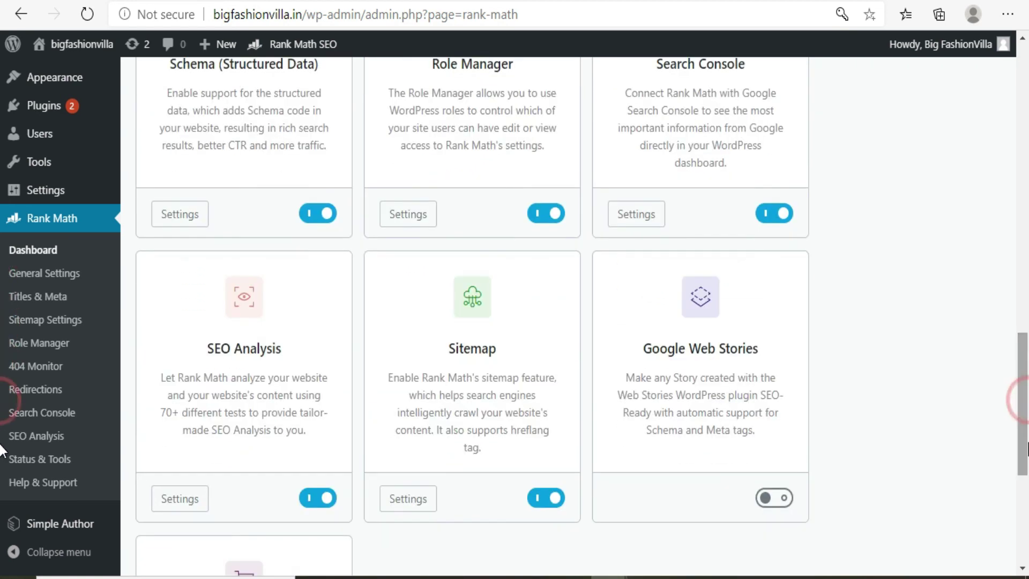
pyautogui.moveTo(1023, 461); pyautogui.dragTo(1023, 158)
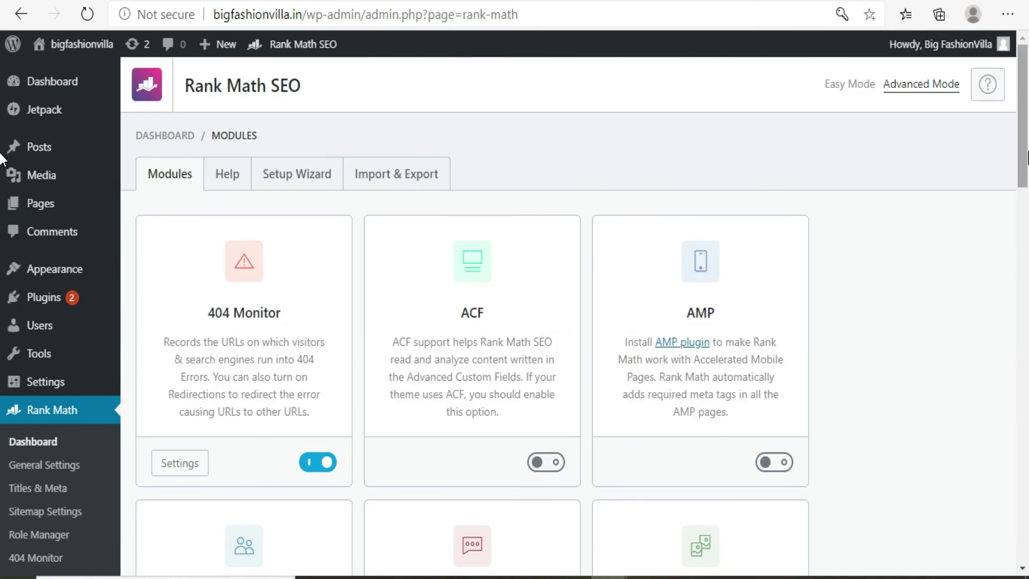
pyautogui.click(277, 181)
pyautogui.click(19, 14)
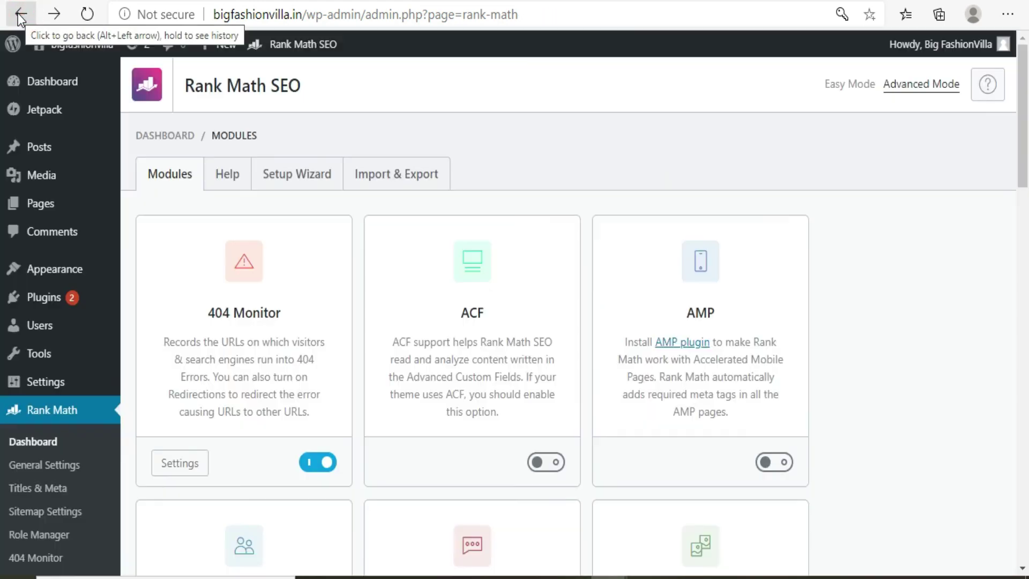